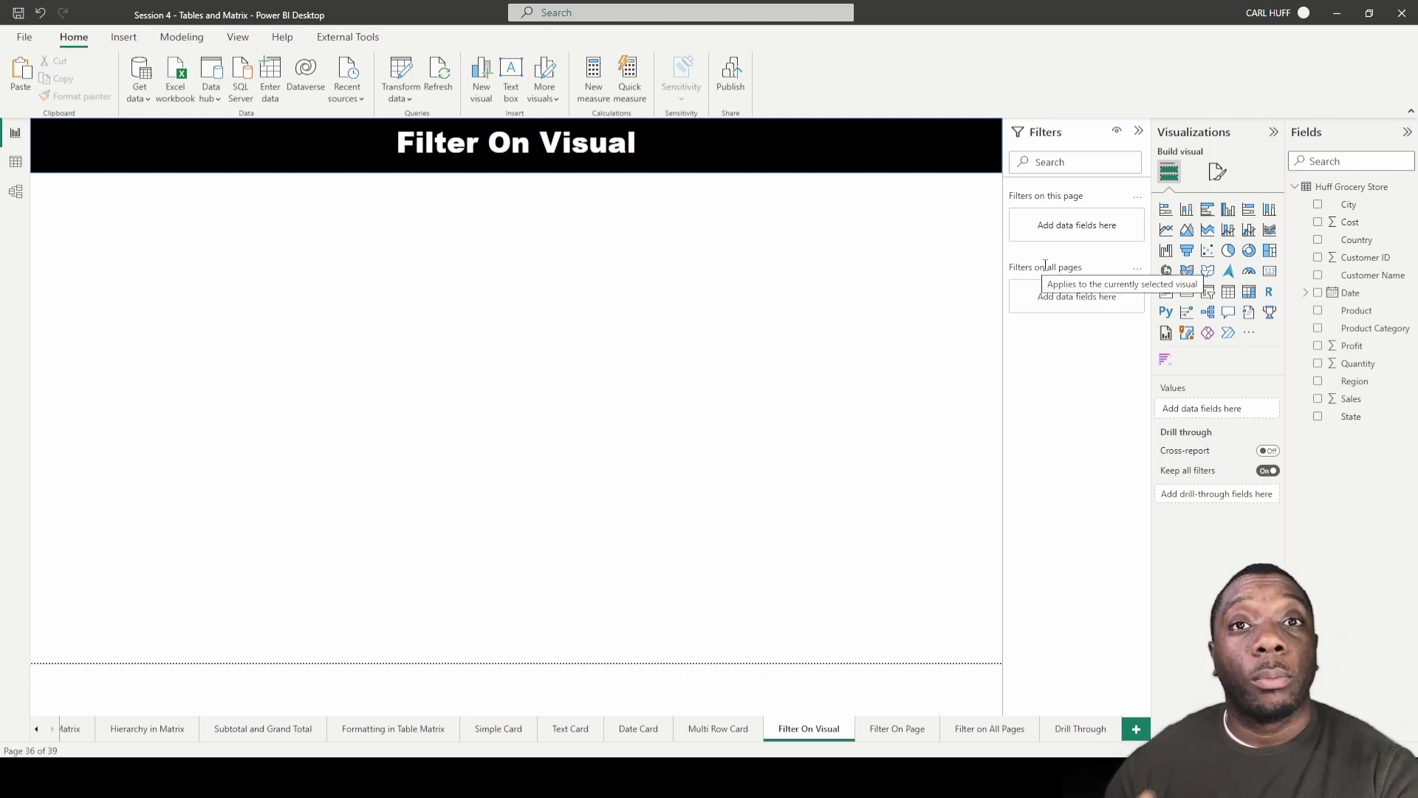
# - Delete the empty bar chart visual from the Filter On Visual page using its More options menu
pyautogui.click(1167, 211)
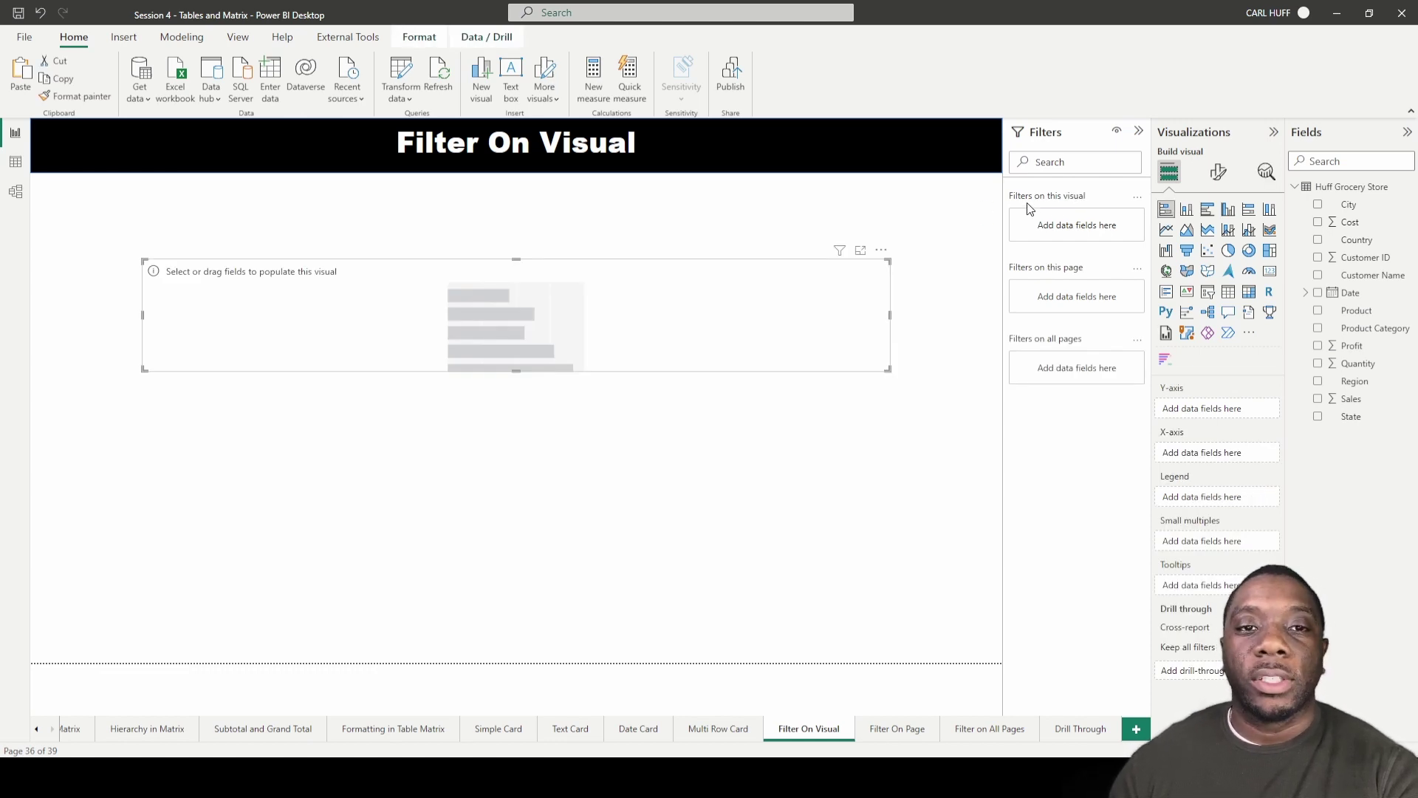
pyautogui.click(882, 251)
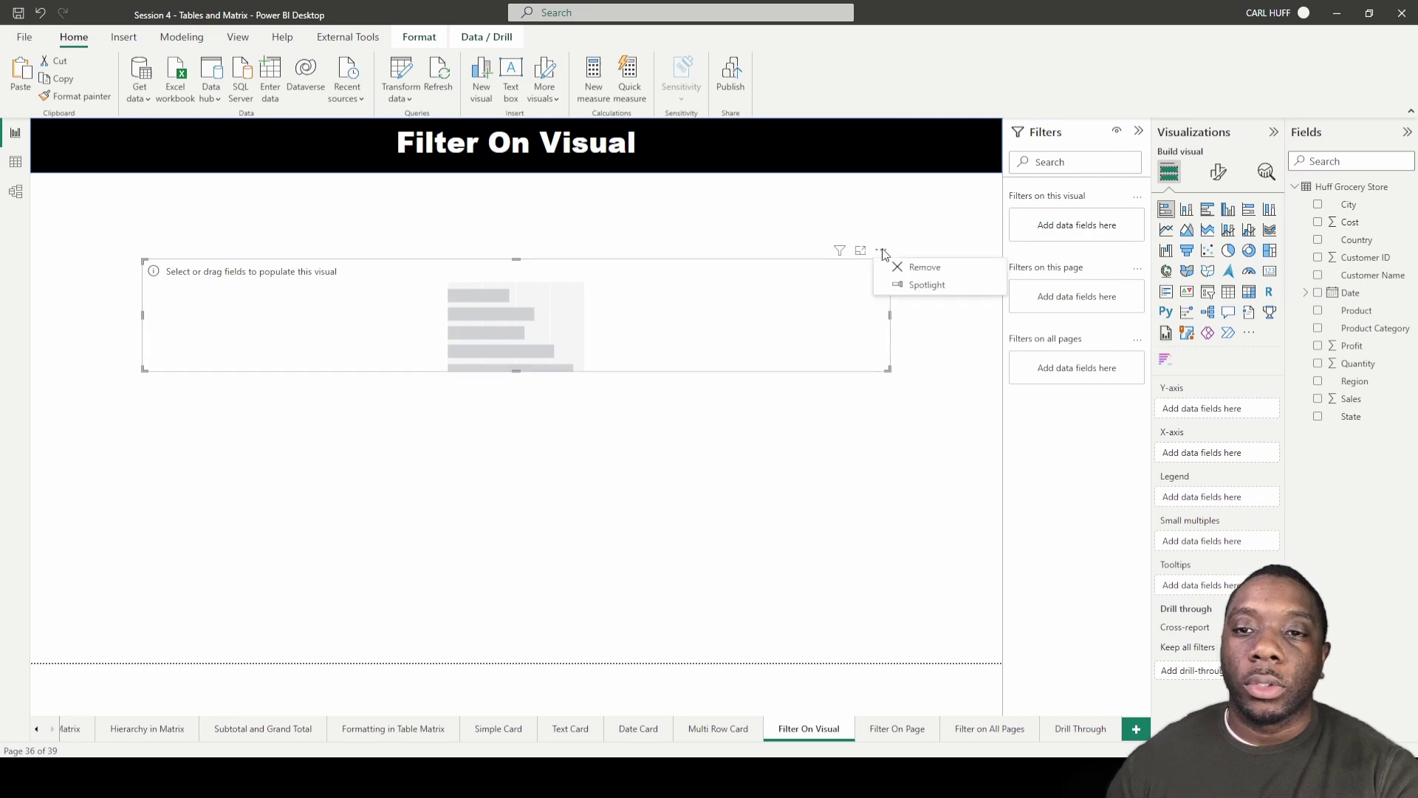
pyautogui.click(925, 268)
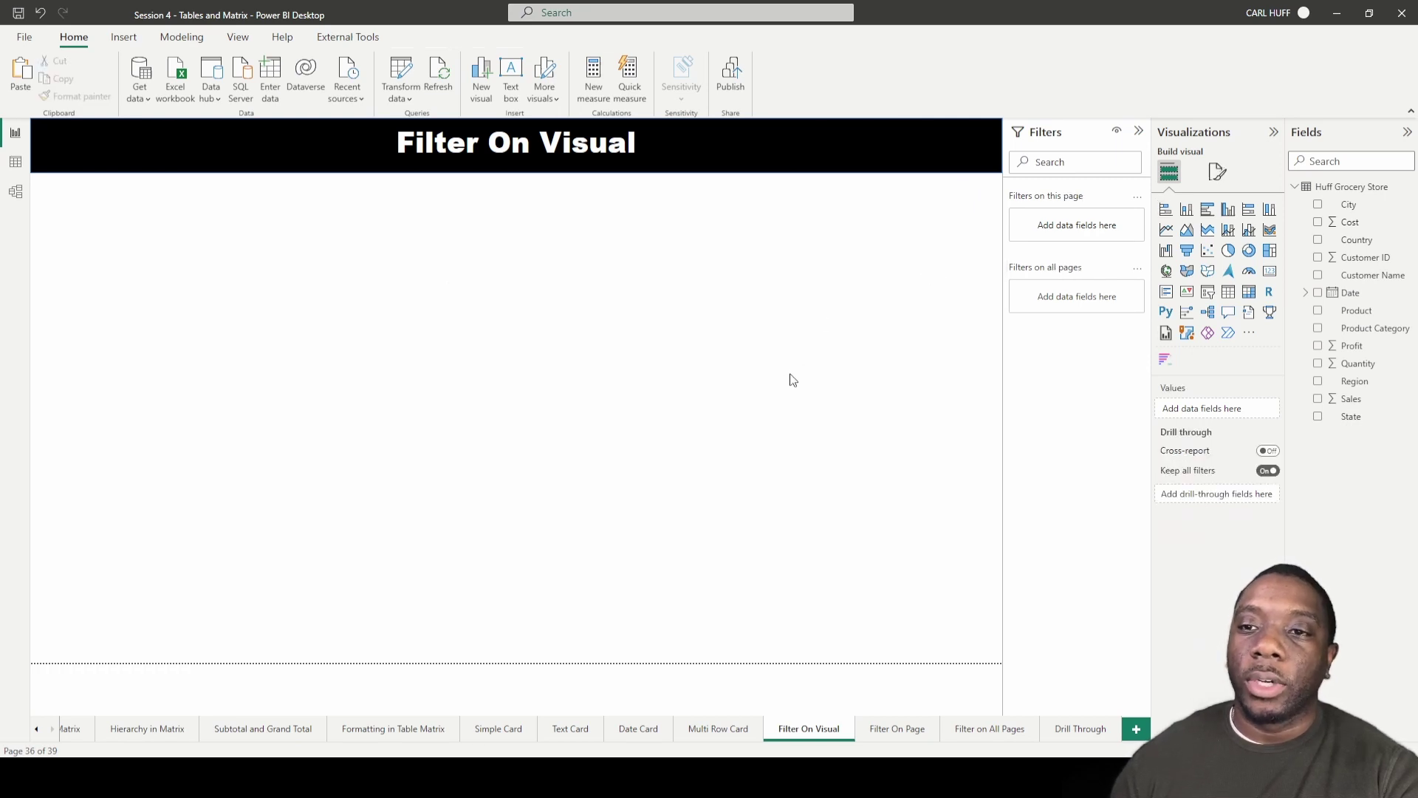
# - Insert a Map visual and size it to fill the page's top-left quadrant
pyautogui.click(1166, 270)
pyautogui.moveTo(502, 298); pyautogui.dragTo(402, 246)
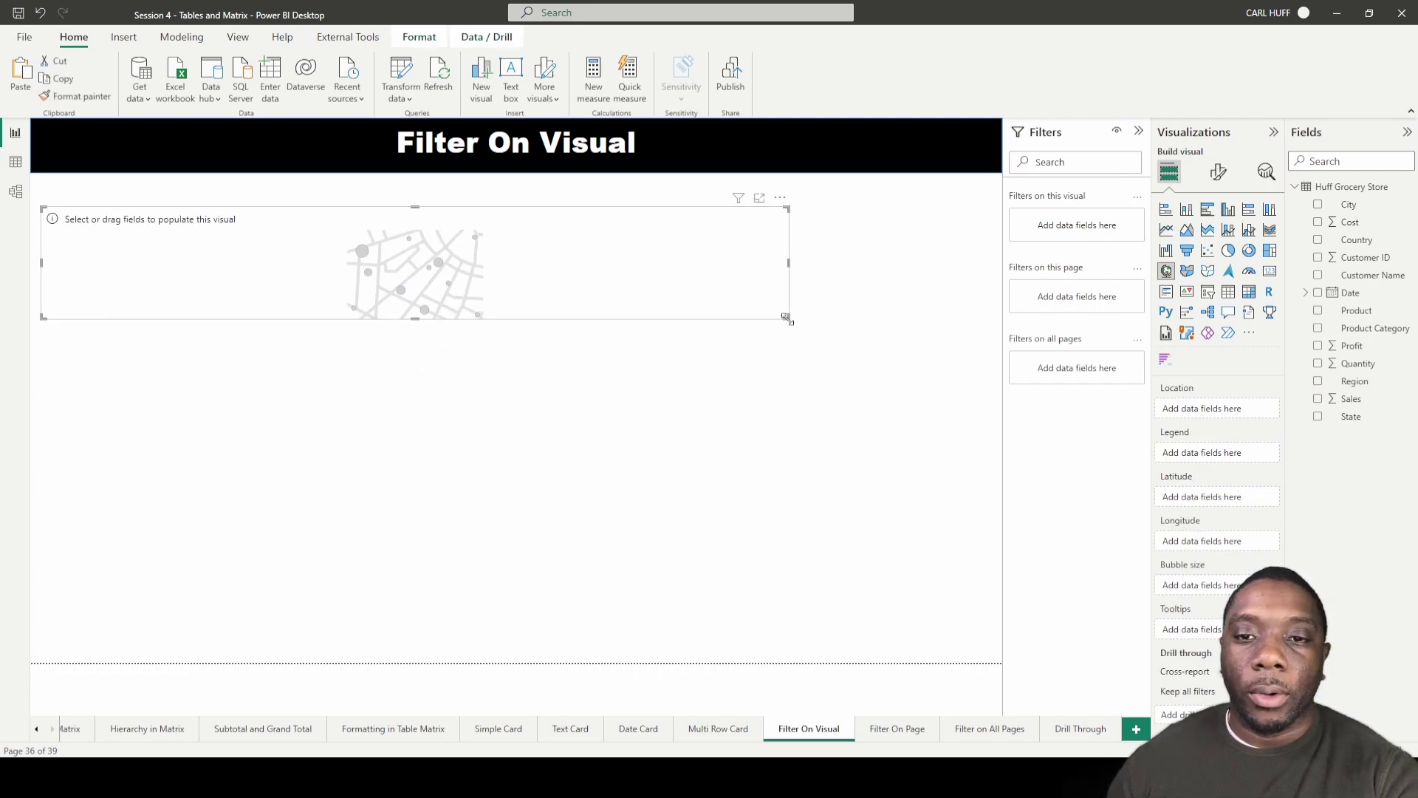
pyautogui.moveTo(786, 319); pyautogui.dragTo(393, 385)
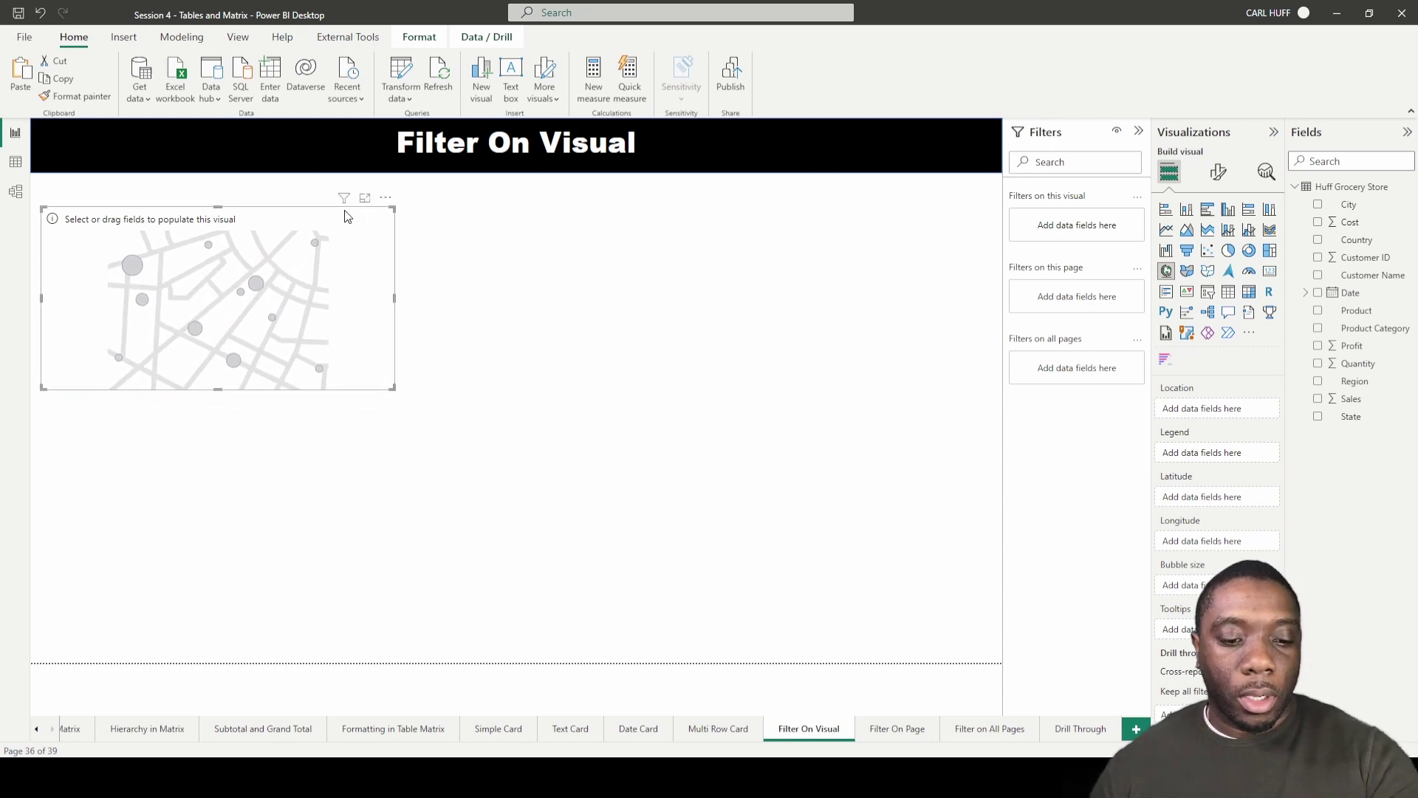
pyautogui.moveTo(345, 216); pyautogui.dragTo(310, 449)
# - Duplicate the map with Ctrl+C/Ctrl+V and place copies at the top-right and bottom-right
pyautogui.hotkey('ctrl', 'c')
pyautogui.hotkey('ctrl', 'v')
pyautogui.hotkey('ctrl', 'z')
pyautogui.hotkey('ctrl', 'z')
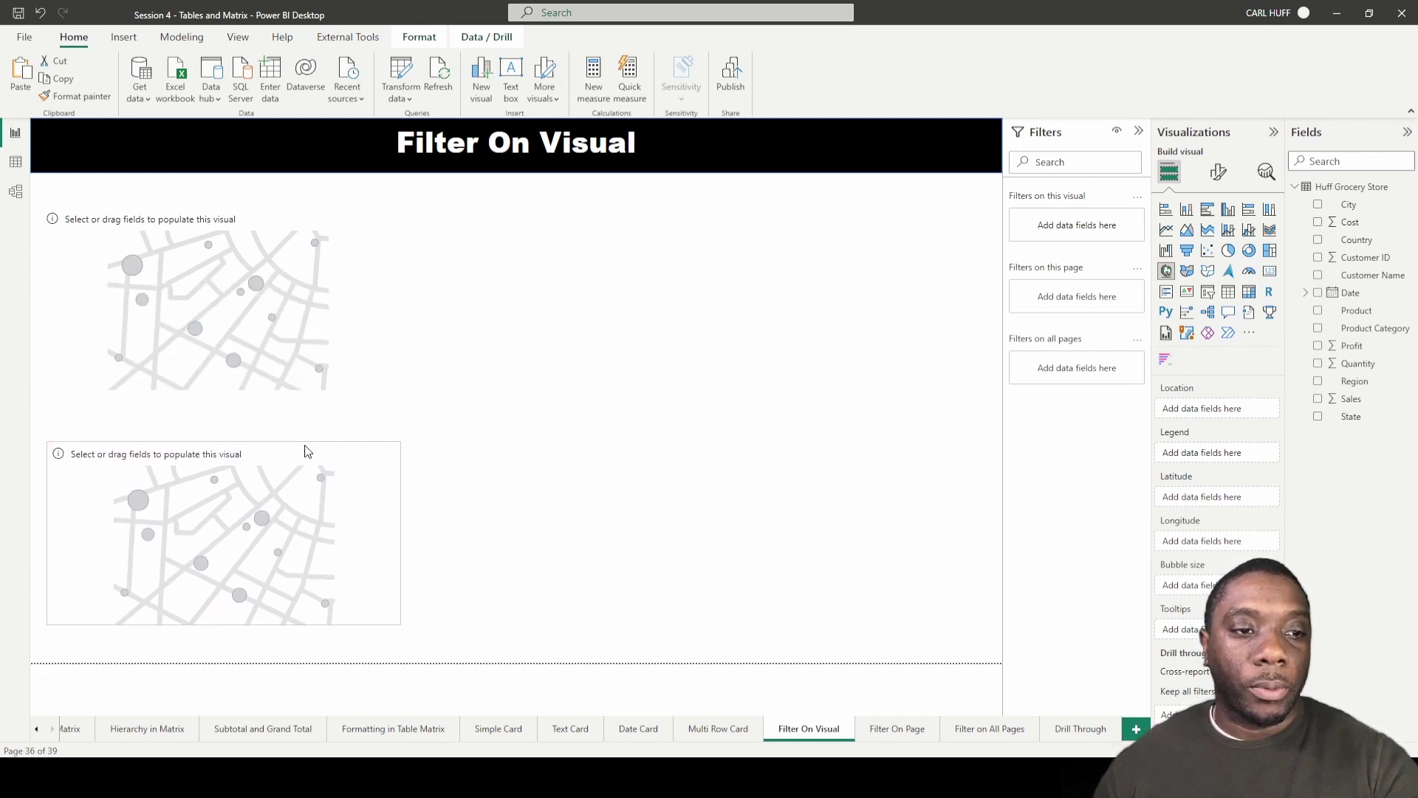
pyautogui.moveTo(301, 250); pyautogui.dragTo(886, 215)
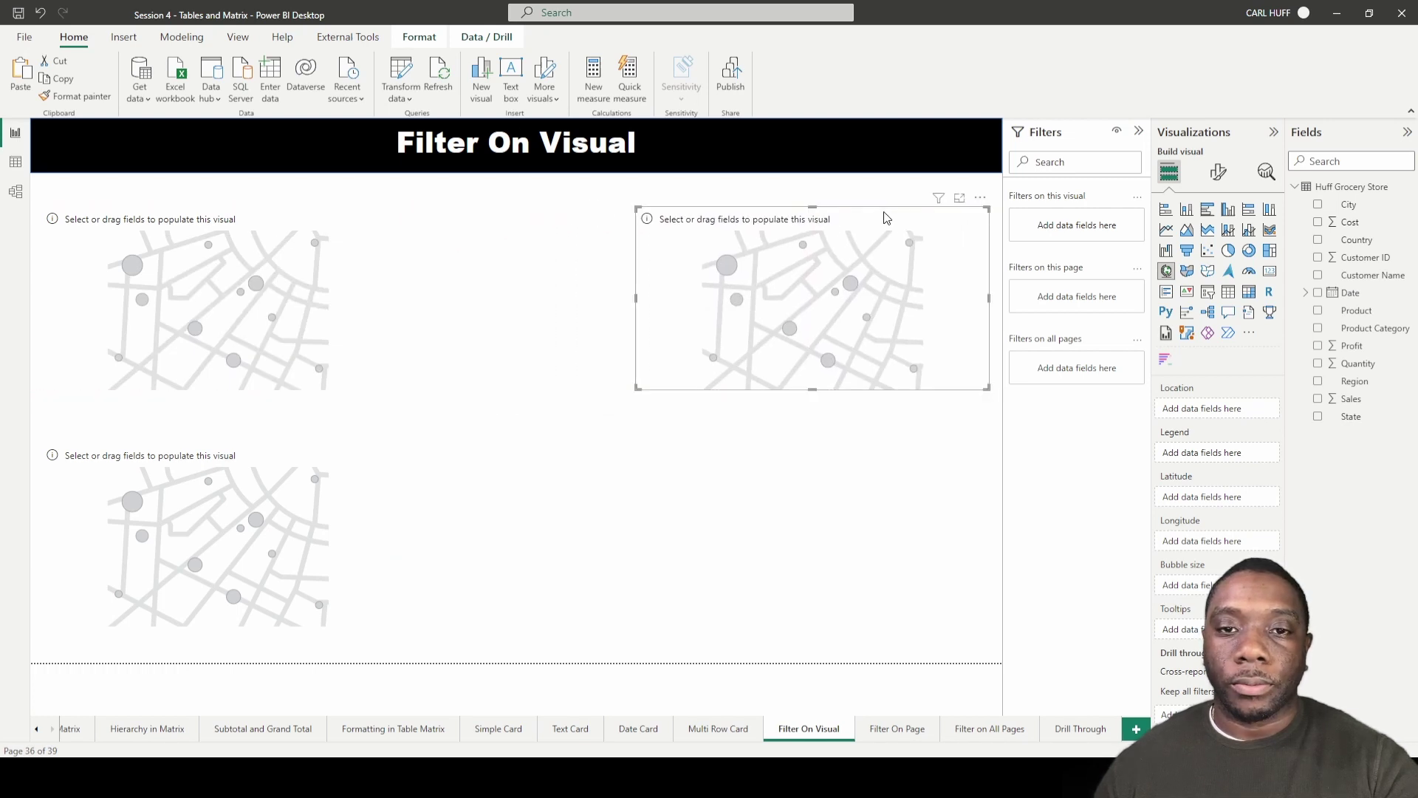
pyautogui.click(384, 222)
pyautogui.hotkey('ctrl', 'c')
pyautogui.hotkey('ctrl', 'v')
pyautogui.moveTo(523, 379); pyautogui.dragTo(918, 463)
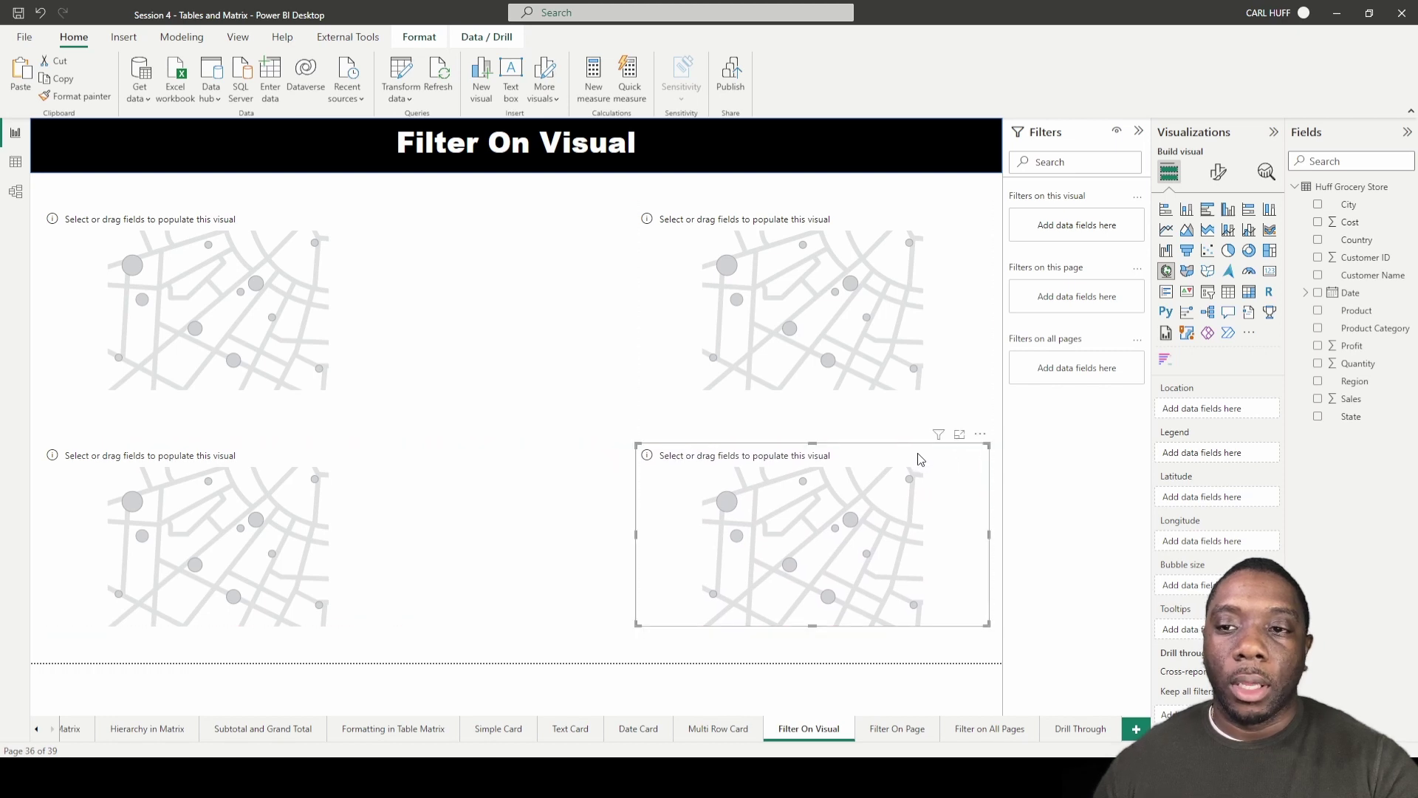
# - Add a Table visual and stretch it tall in the middle column between the maps
pyautogui.click(480, 263)
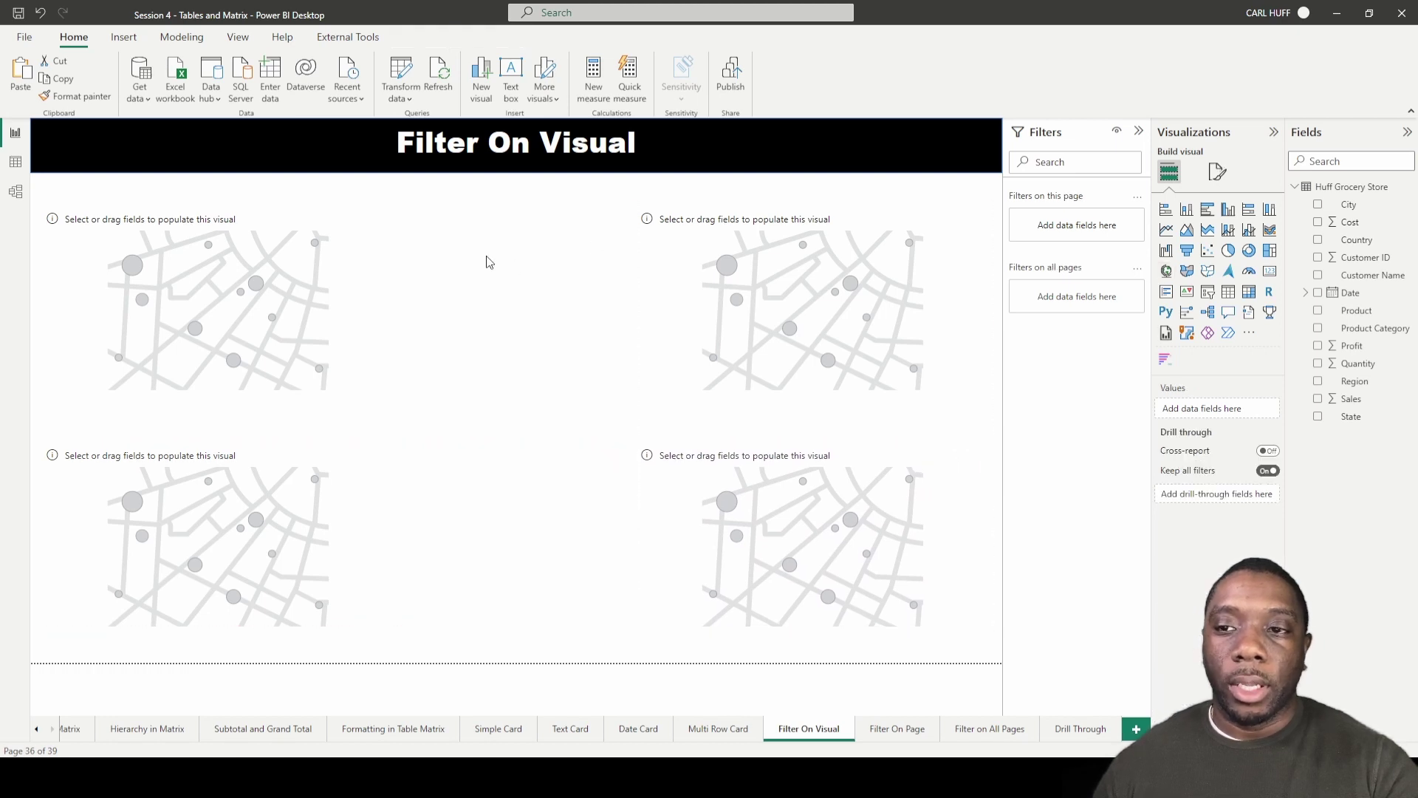
pyautogui.click(1227, 294)
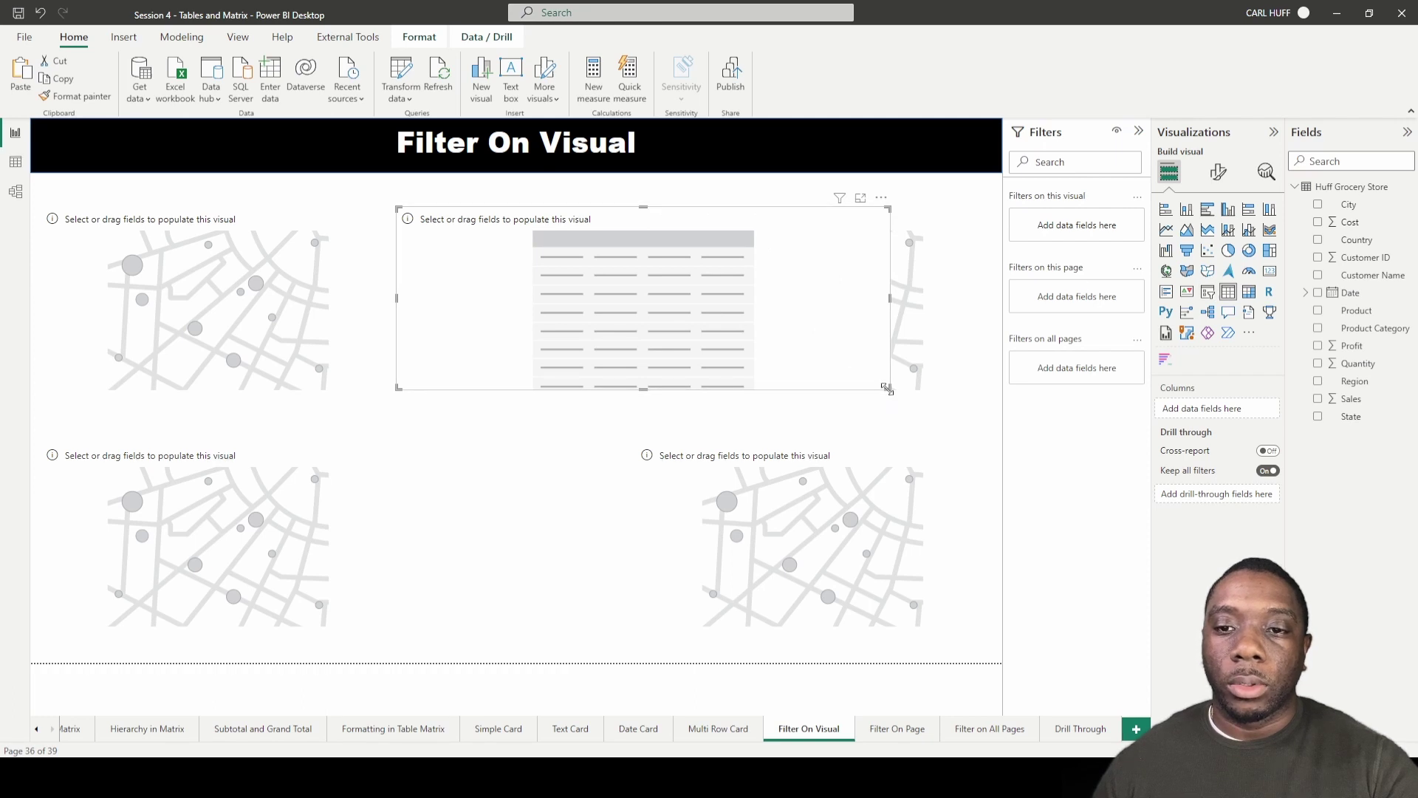
pyautogui.moveTo(887, 388); pyautogui.dragTo(609, 419)
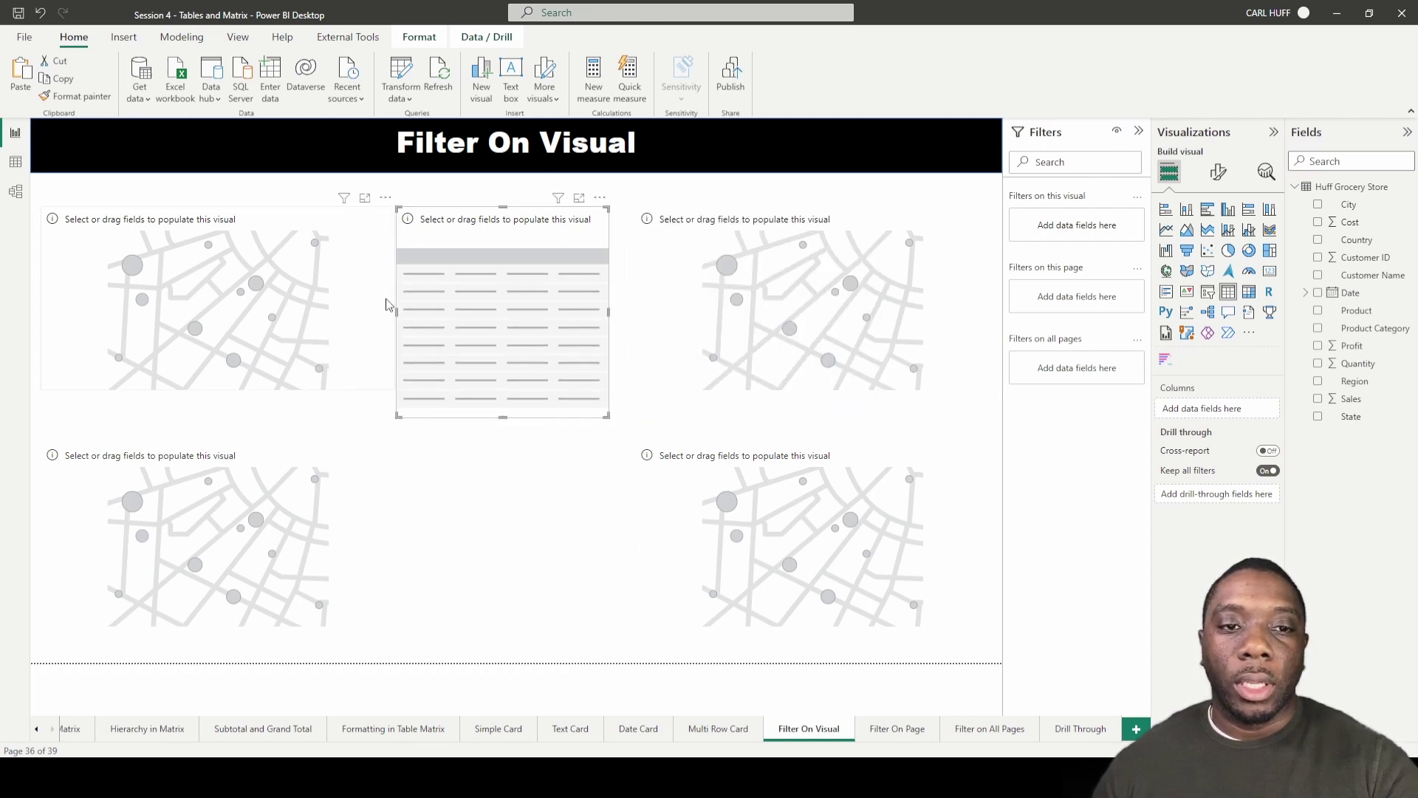
pyautogui.moveTo(503, 416); pyautogui.dragTo(502, 540)
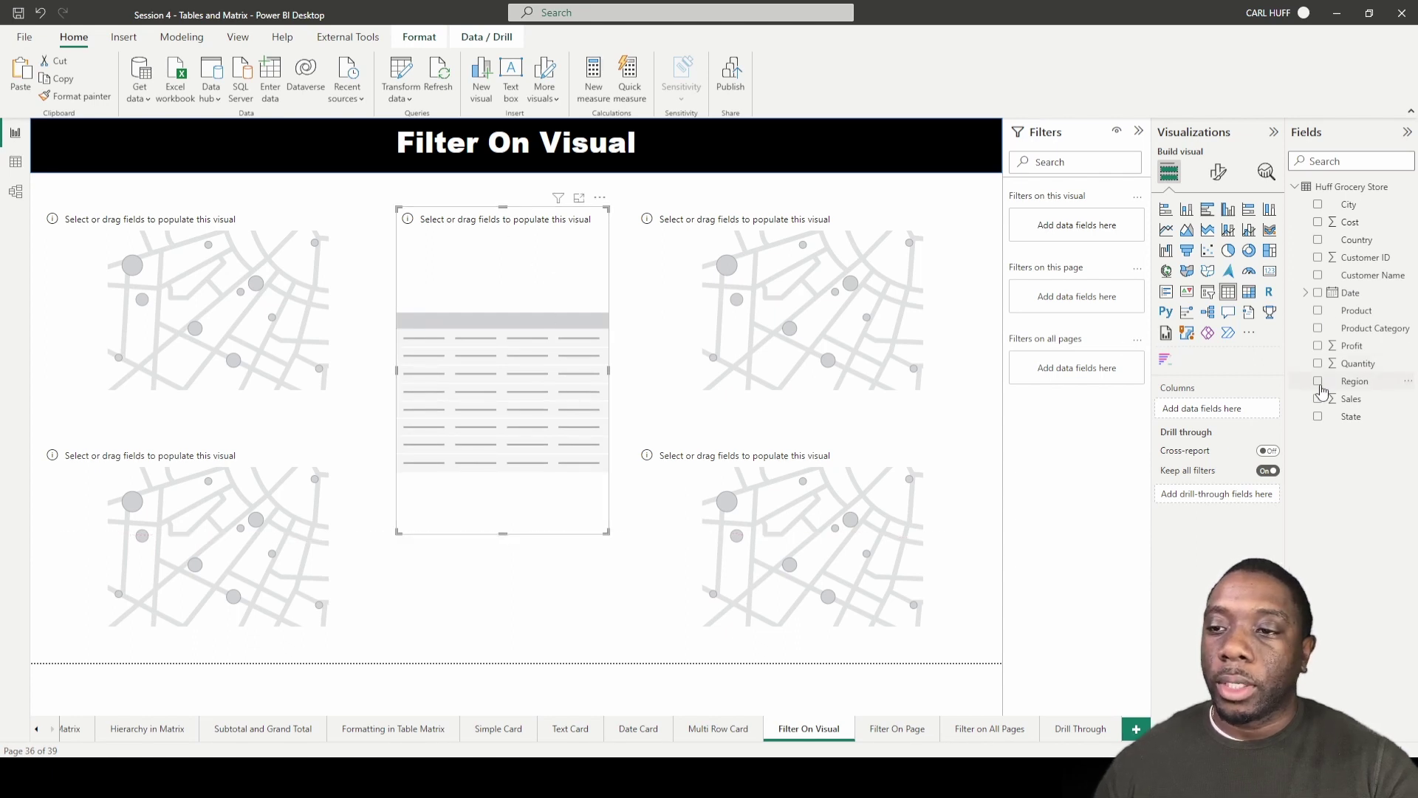
# - Add Product Category and Sales to the table, then narrow the left maps and widen the table
pyautogui.click(1318, 328)
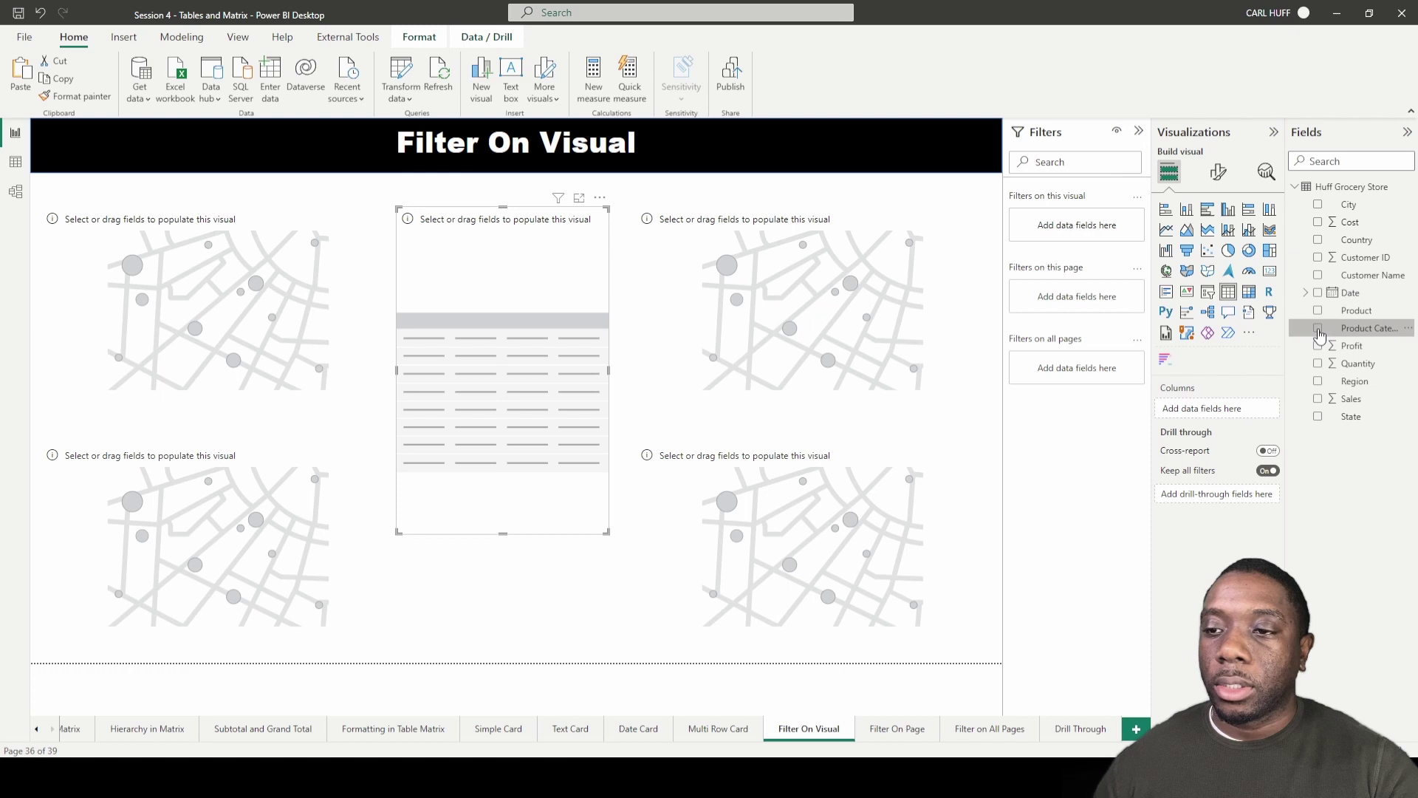
pyautogui.click(1318, 399)
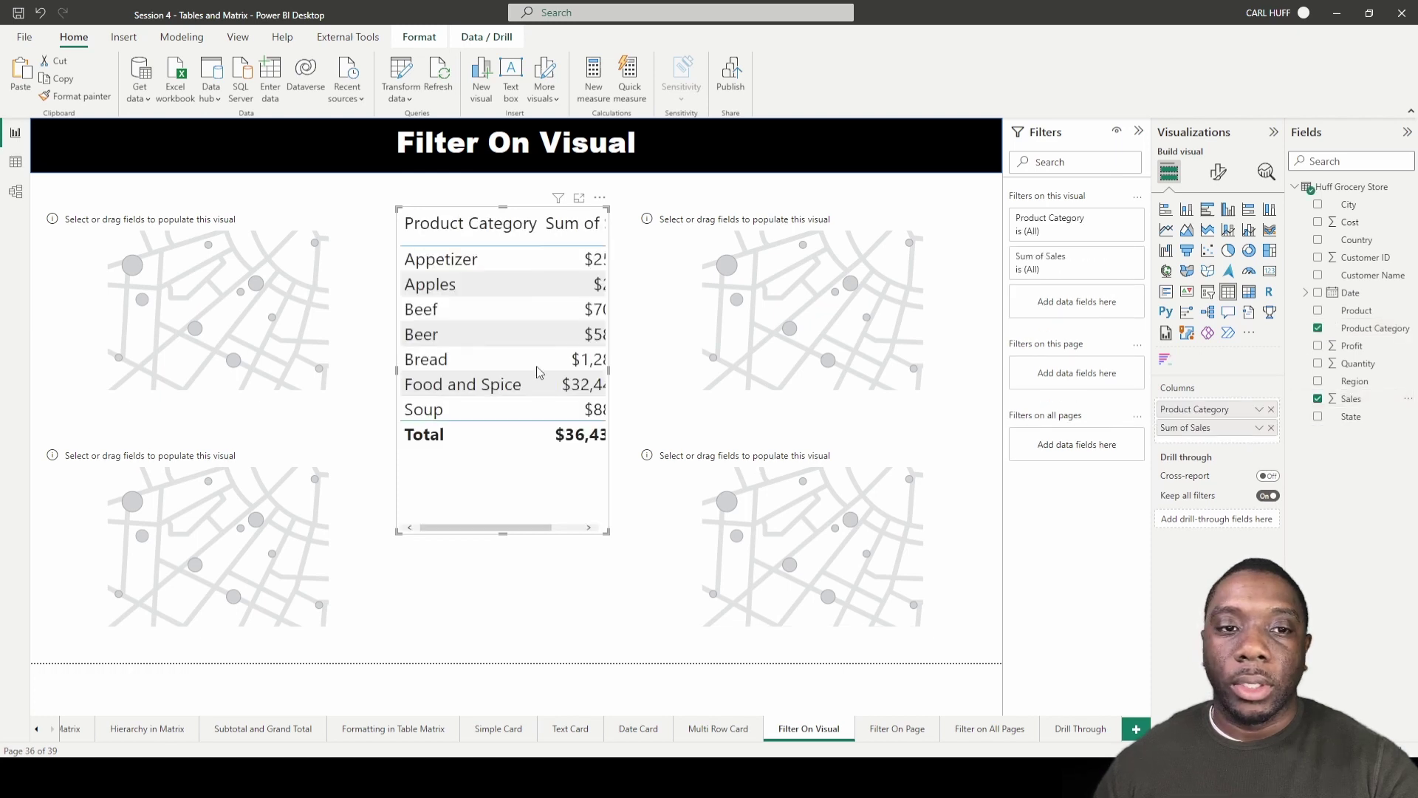
pyautogui.click(326, 278)
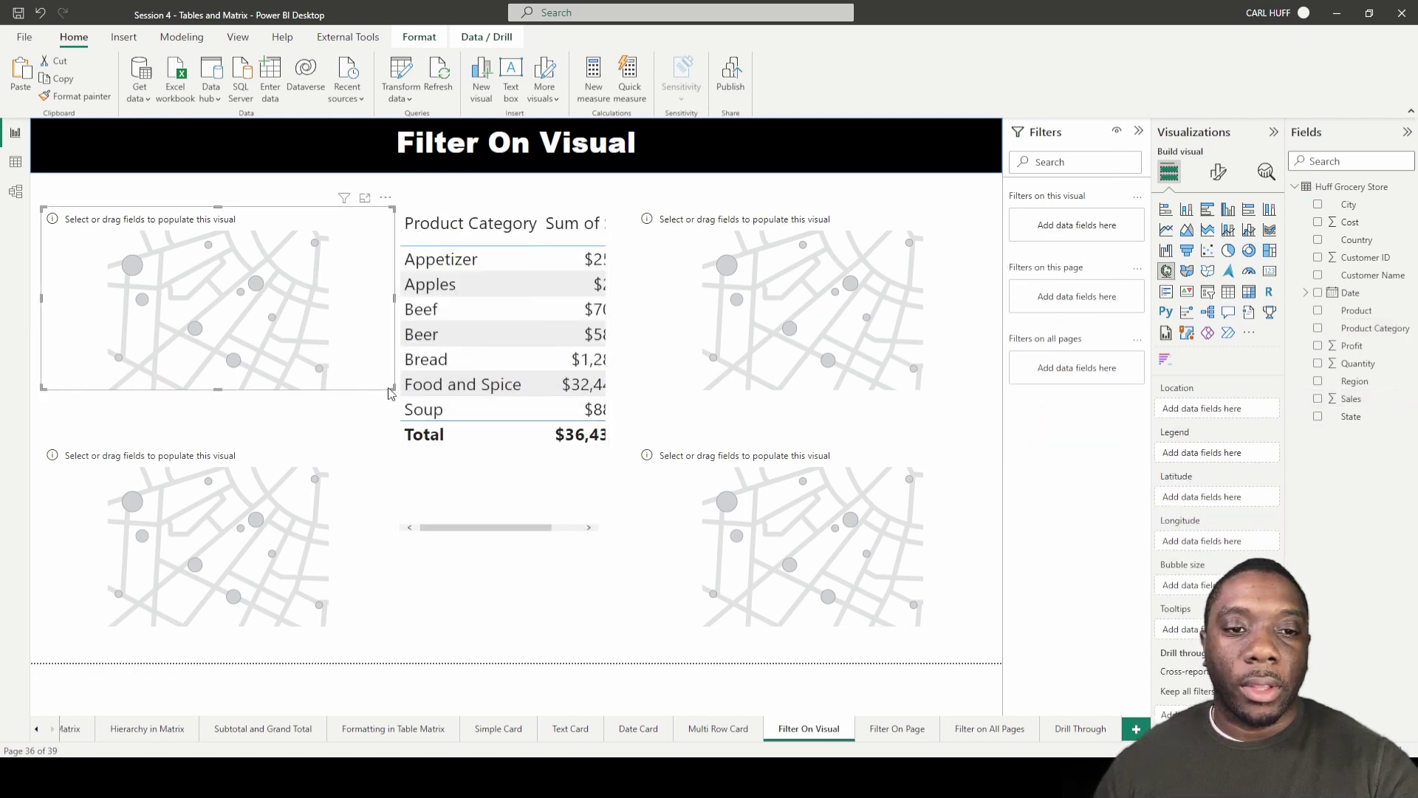
pyautogui.moveTo(393, 387); pyautogui.dragTo(294, 405)
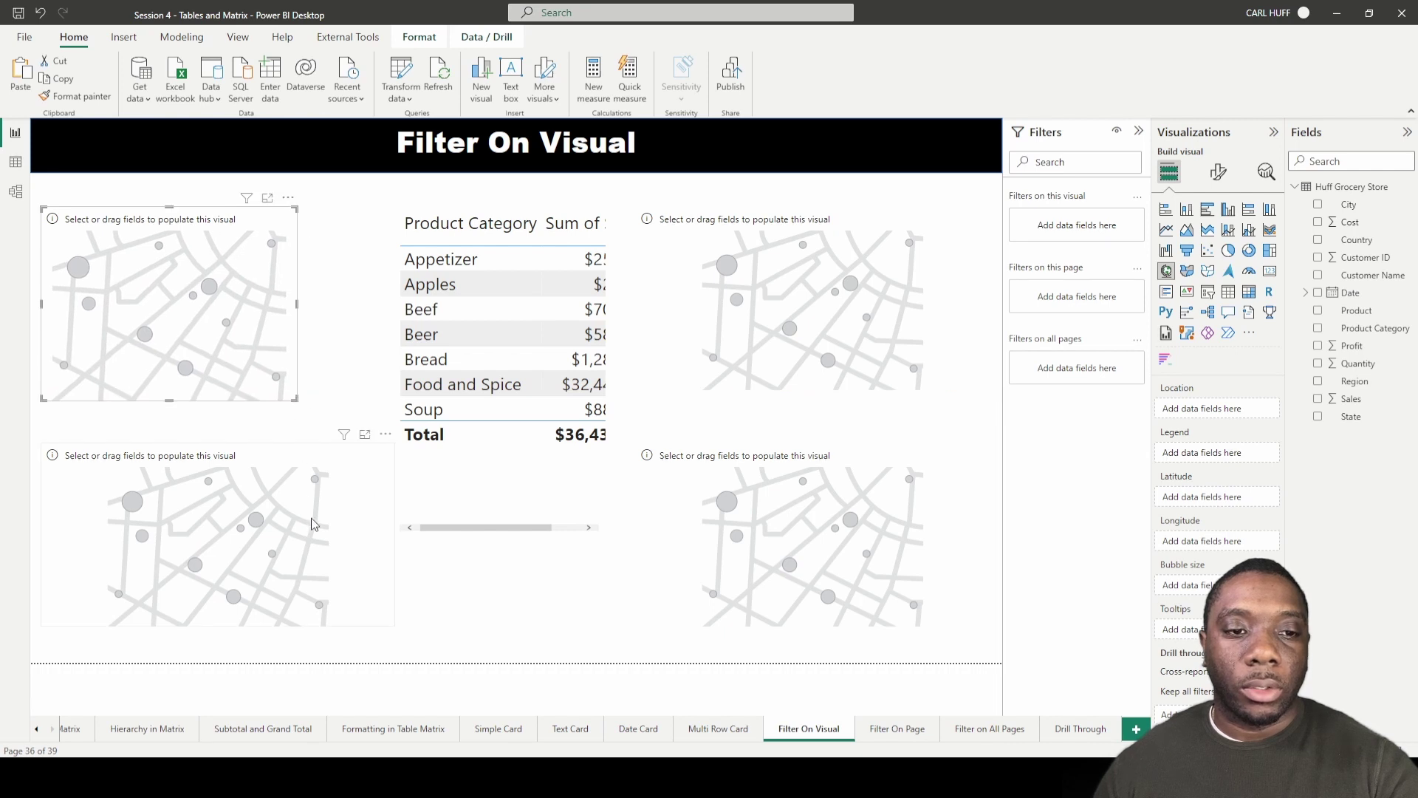
pyautogui.click(325, 536)
pyautogui.click(392, 633)
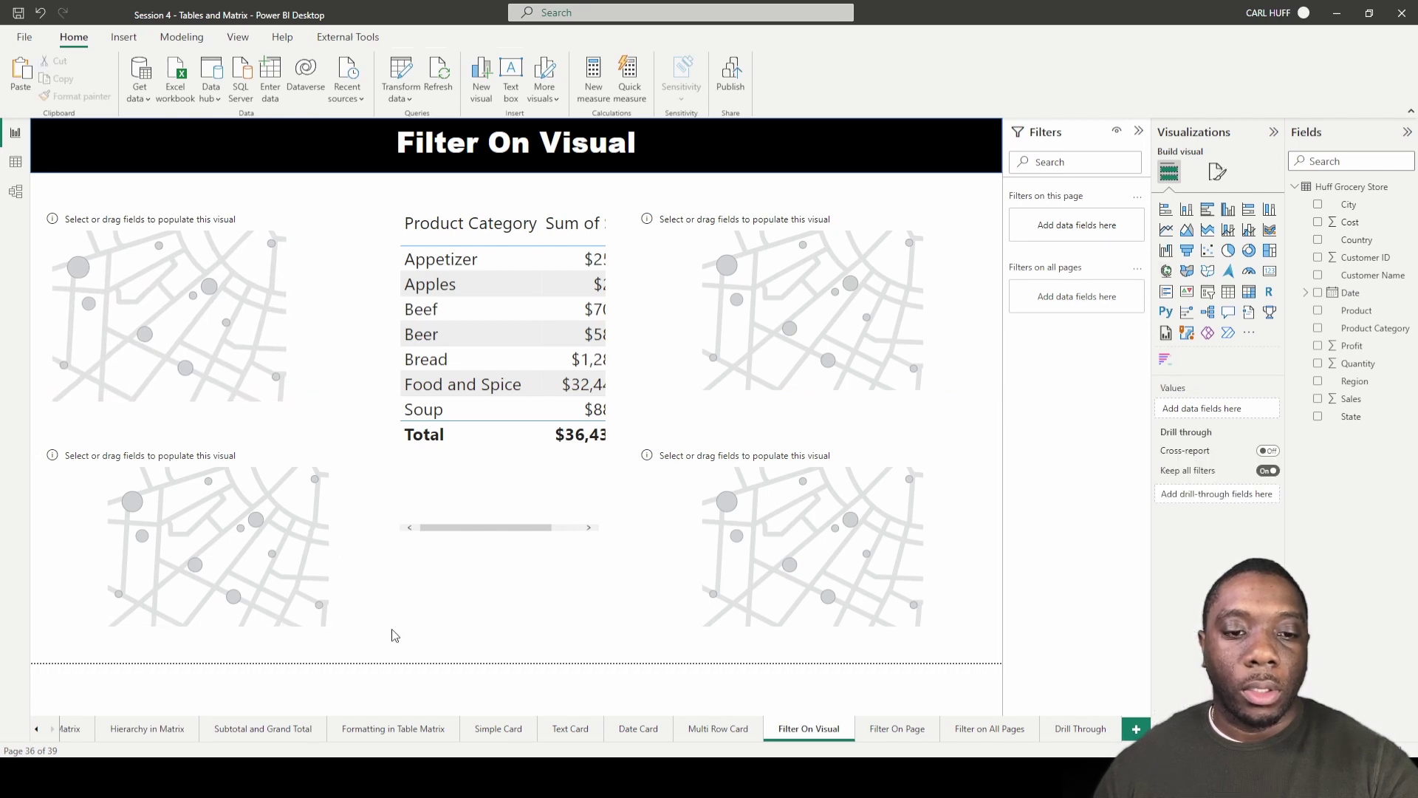
pyautogui.click(383, 611)
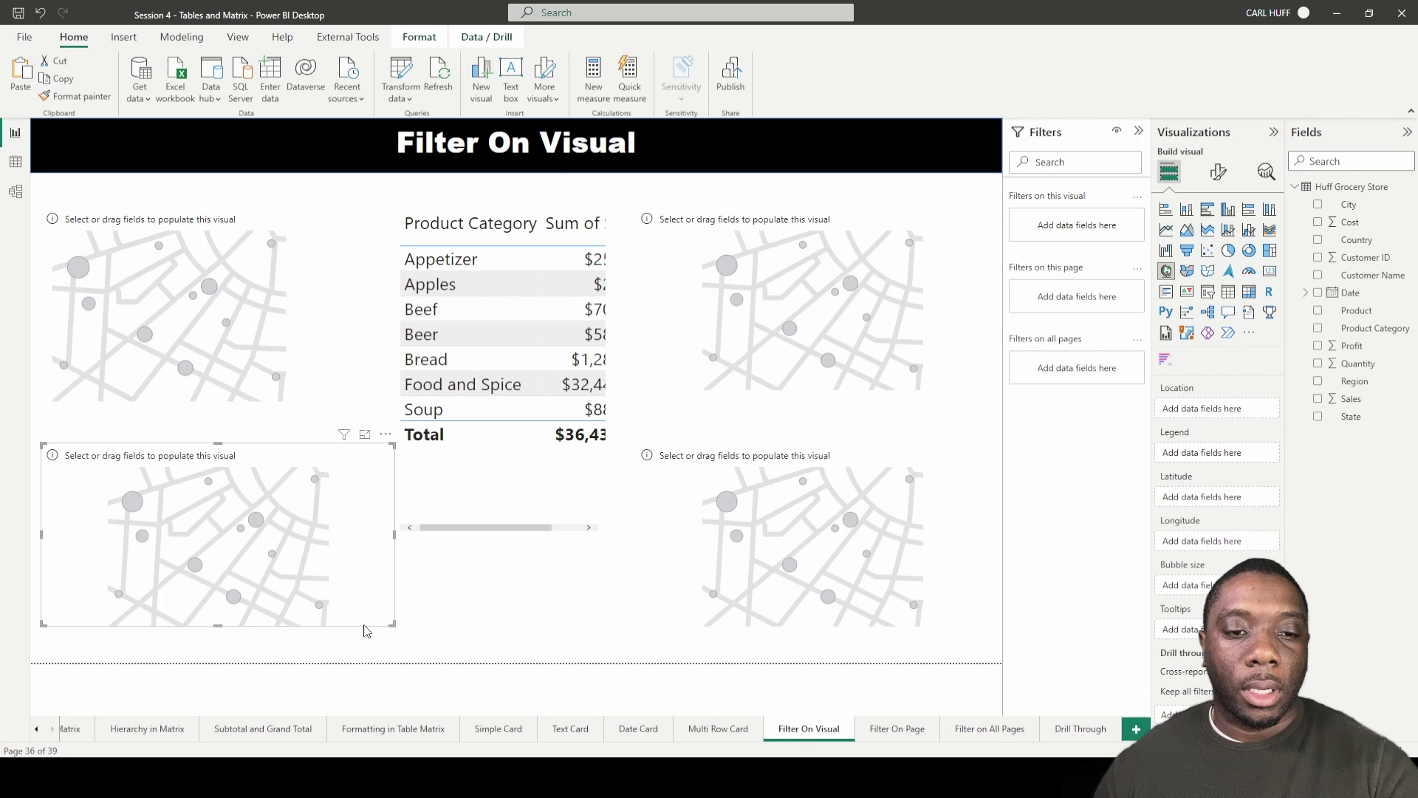
pyautogui.moveTo(392, 625); pyautogui.dragTo(295, 630)
pyautogui.click(493, 348)
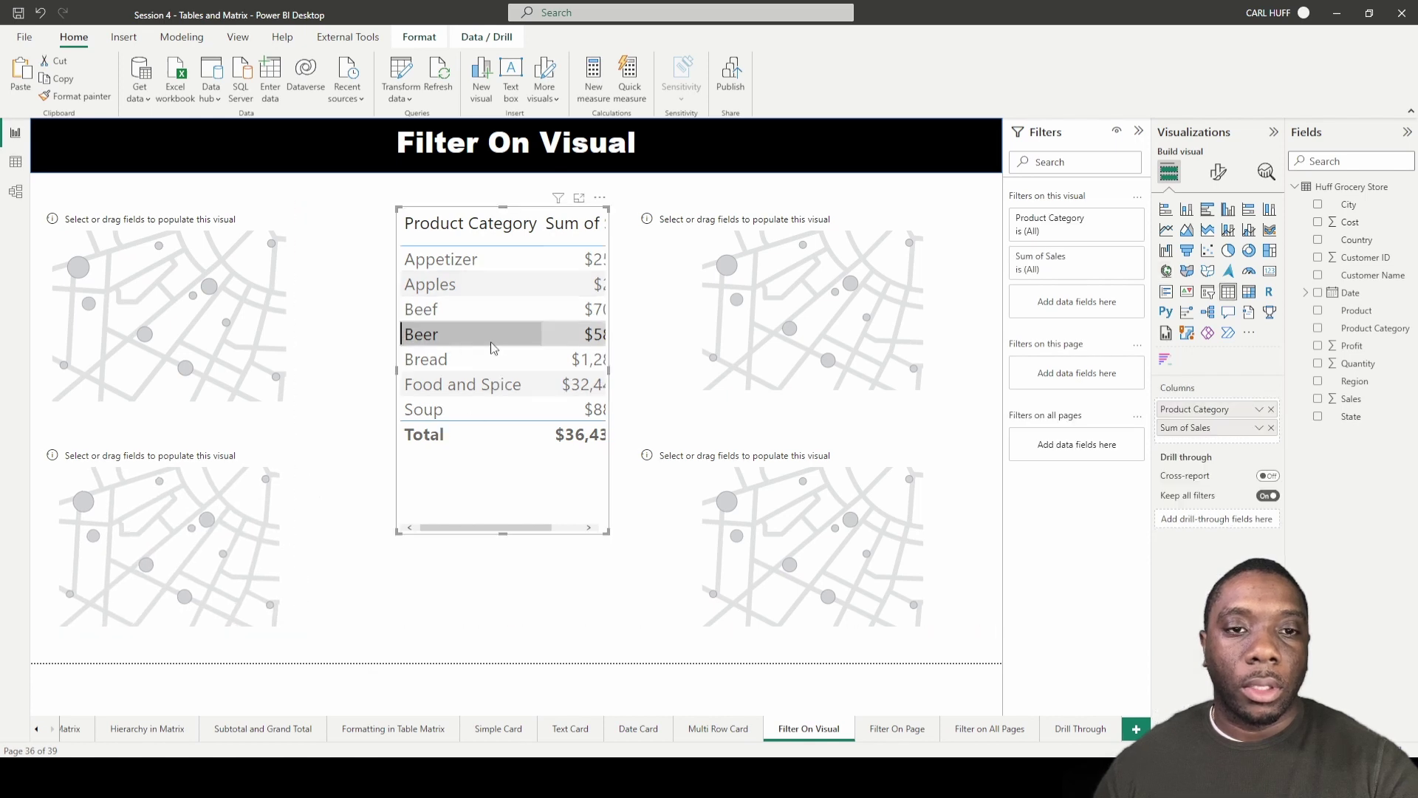
pyautogui.click(380, 377)
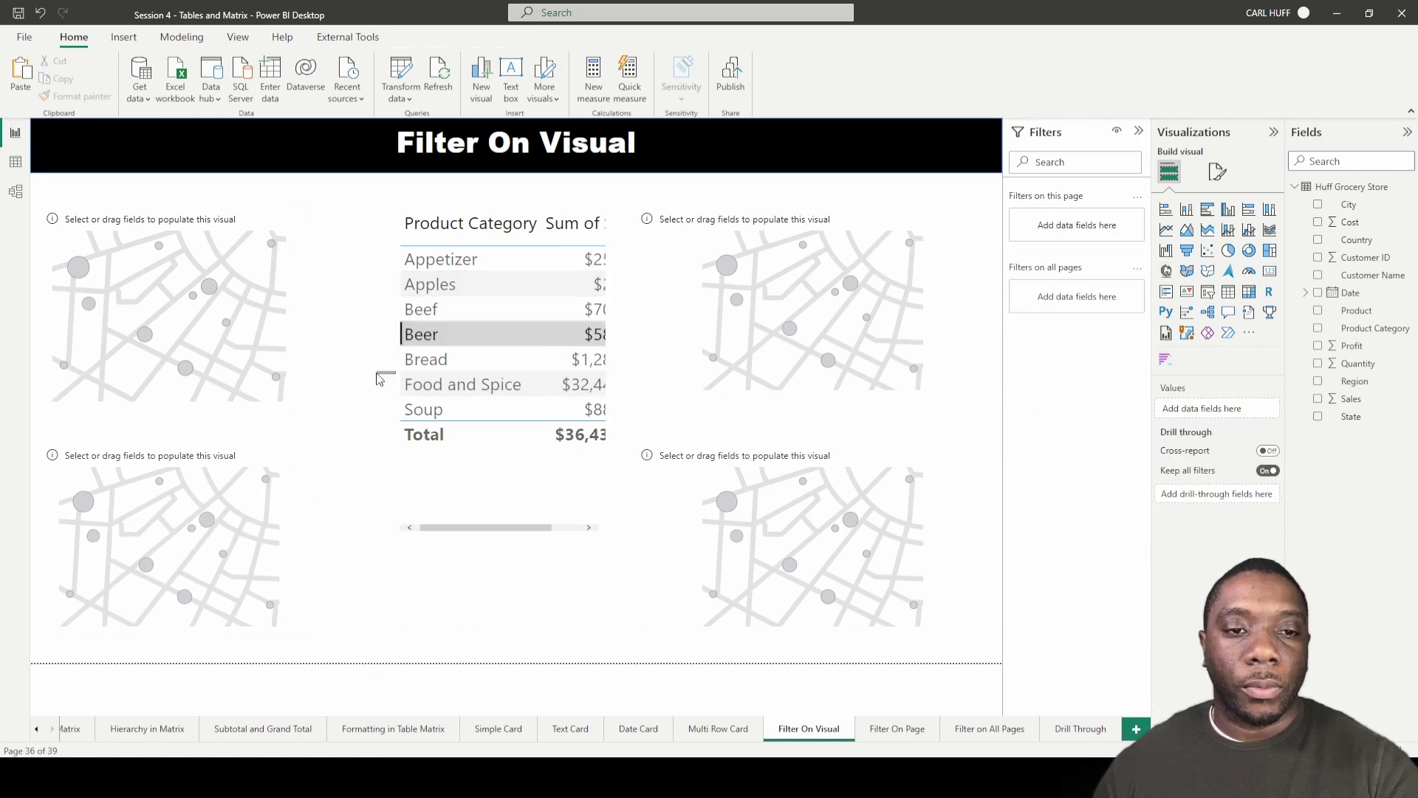
pyautogui.click(414, 378)
pyautogui.moveTo(397, 376); pyautogui.dragTo(357, 383)
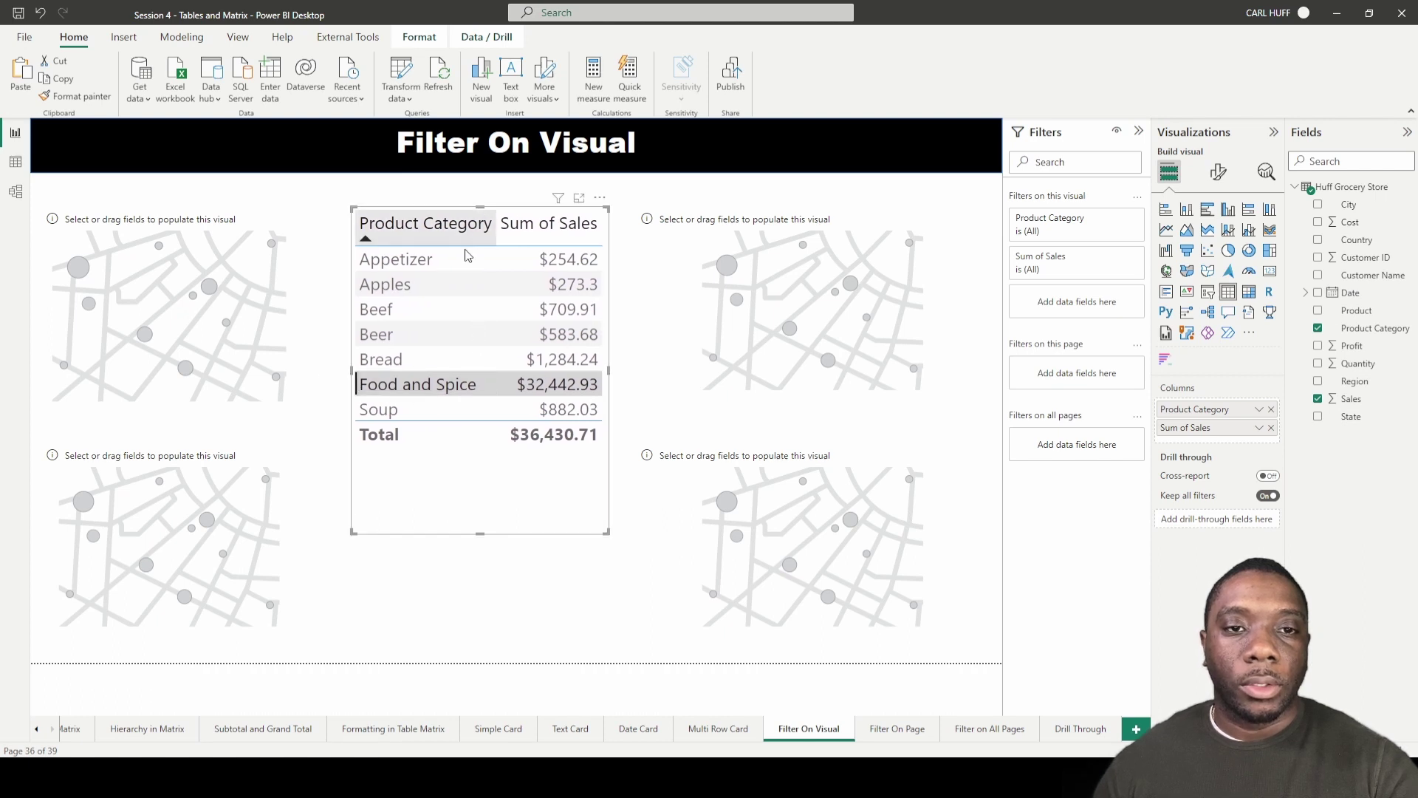
# - Clear the Food and Spice row selection and widen the top-left and bottom-left maps to match
pyautogui.click(463, 282)
pyautogui.click(428, 282)
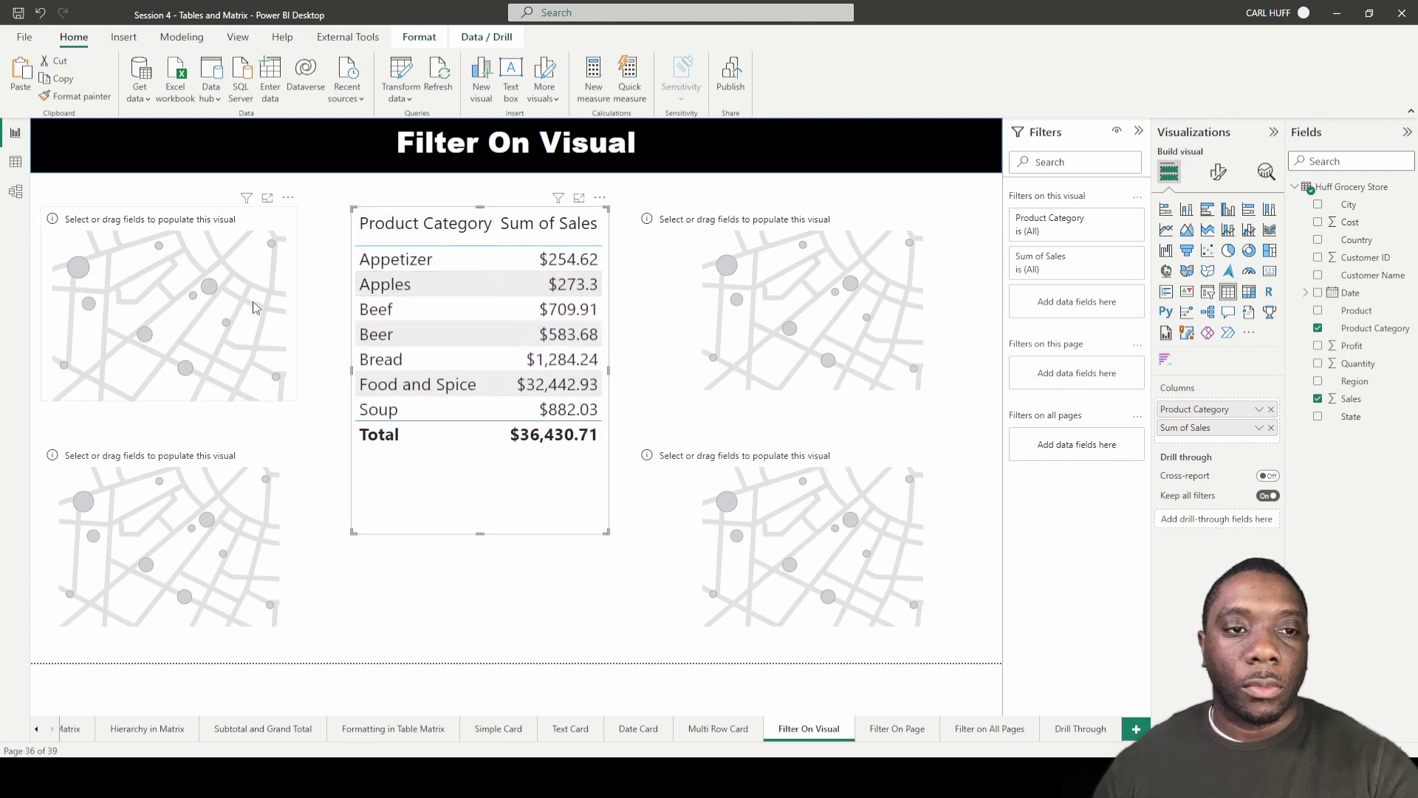
pyautogui.click(281, 314)
pyautogui.moveTo(297, 303); pyautogui.dragTo(339, 305)
pyautogui.click(251, 537)
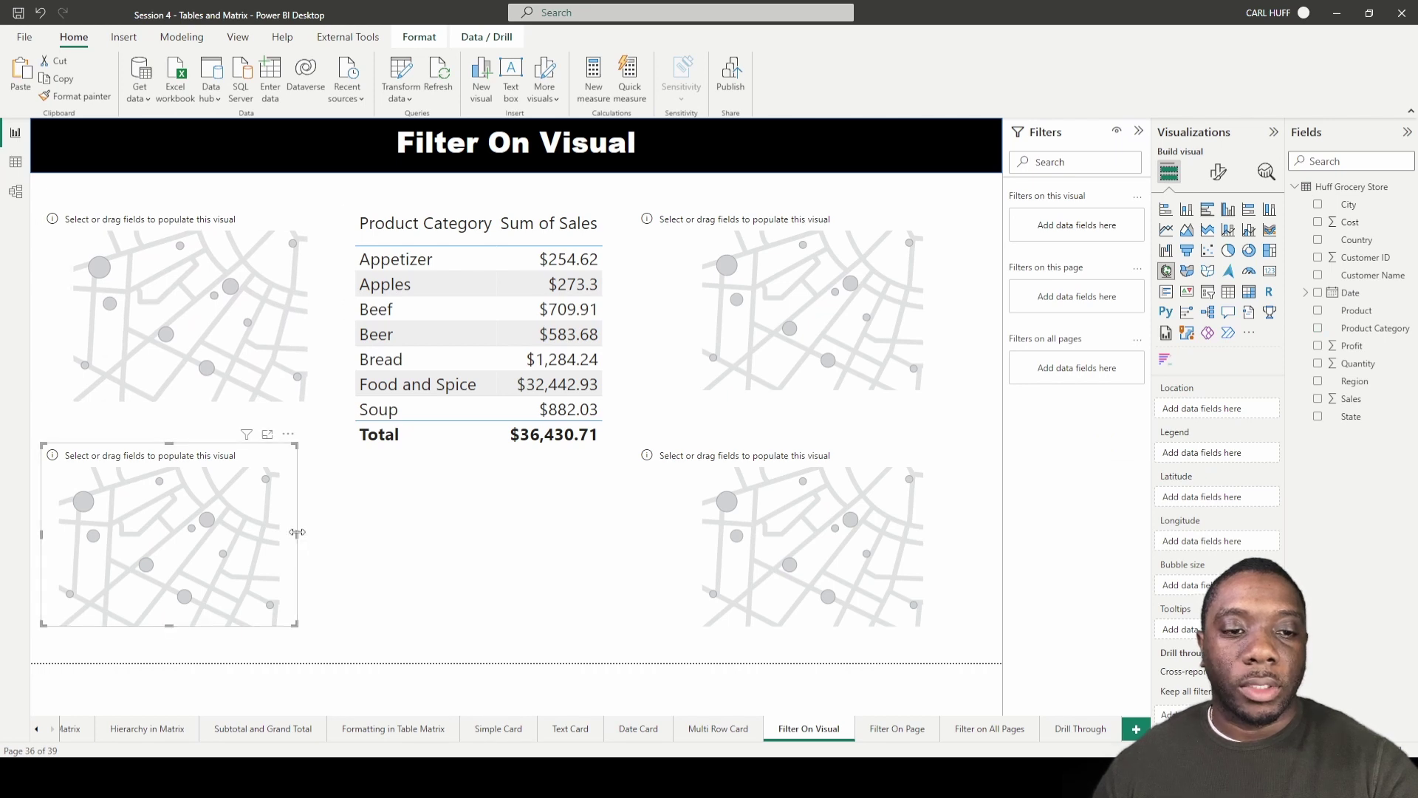
pyautogui.moveTo(298, 536); pyautogui.dragTo(340, 537)
# - Give the top-left map State as location, Region as legend, and Sum of Sales bubble size
pyautogui.click(255, 288)
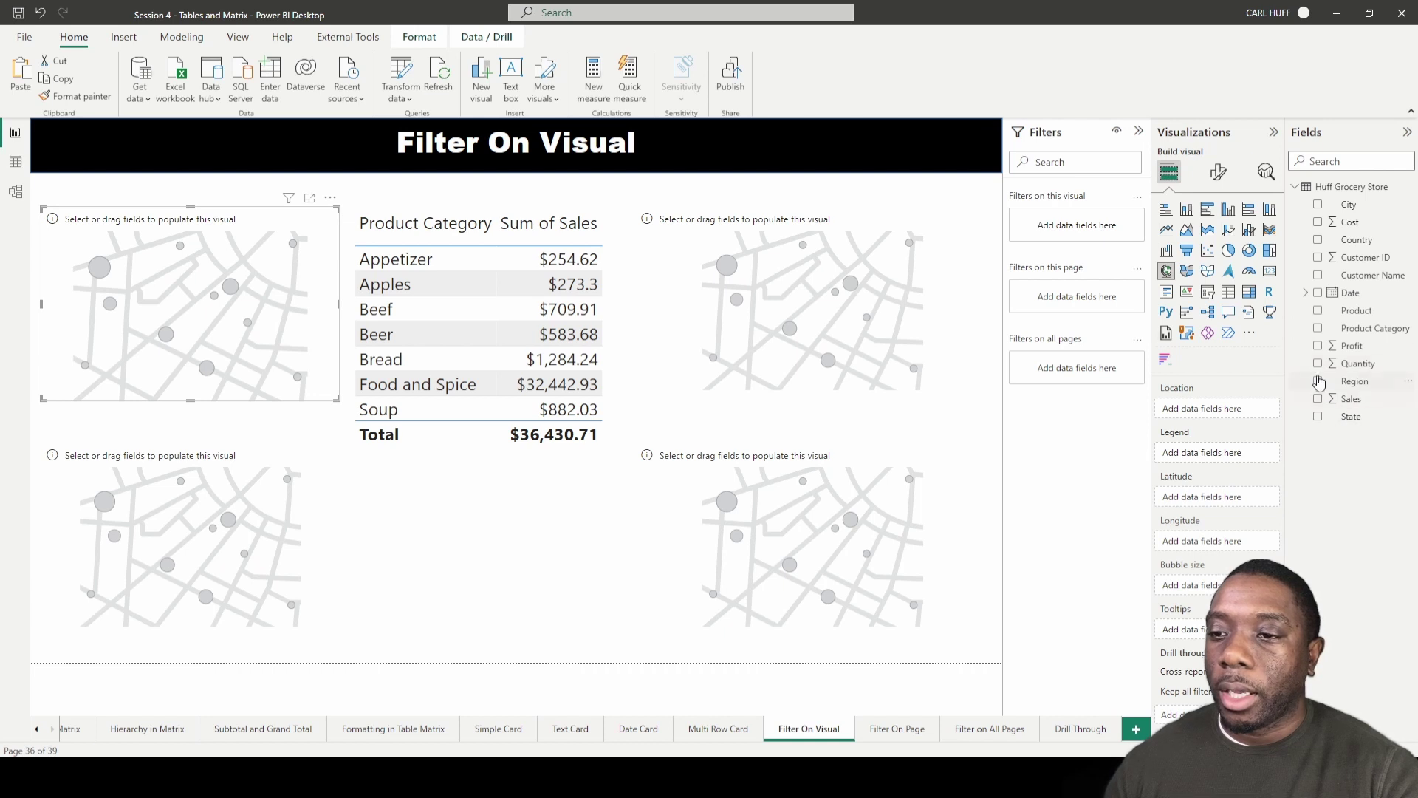
pyautogui.moveTo(1357, 418); pyautogui.dragTo(1219, 411)
pyautogui.moveTo(1355, 381); pyautogui.dragTo(1251, 450)
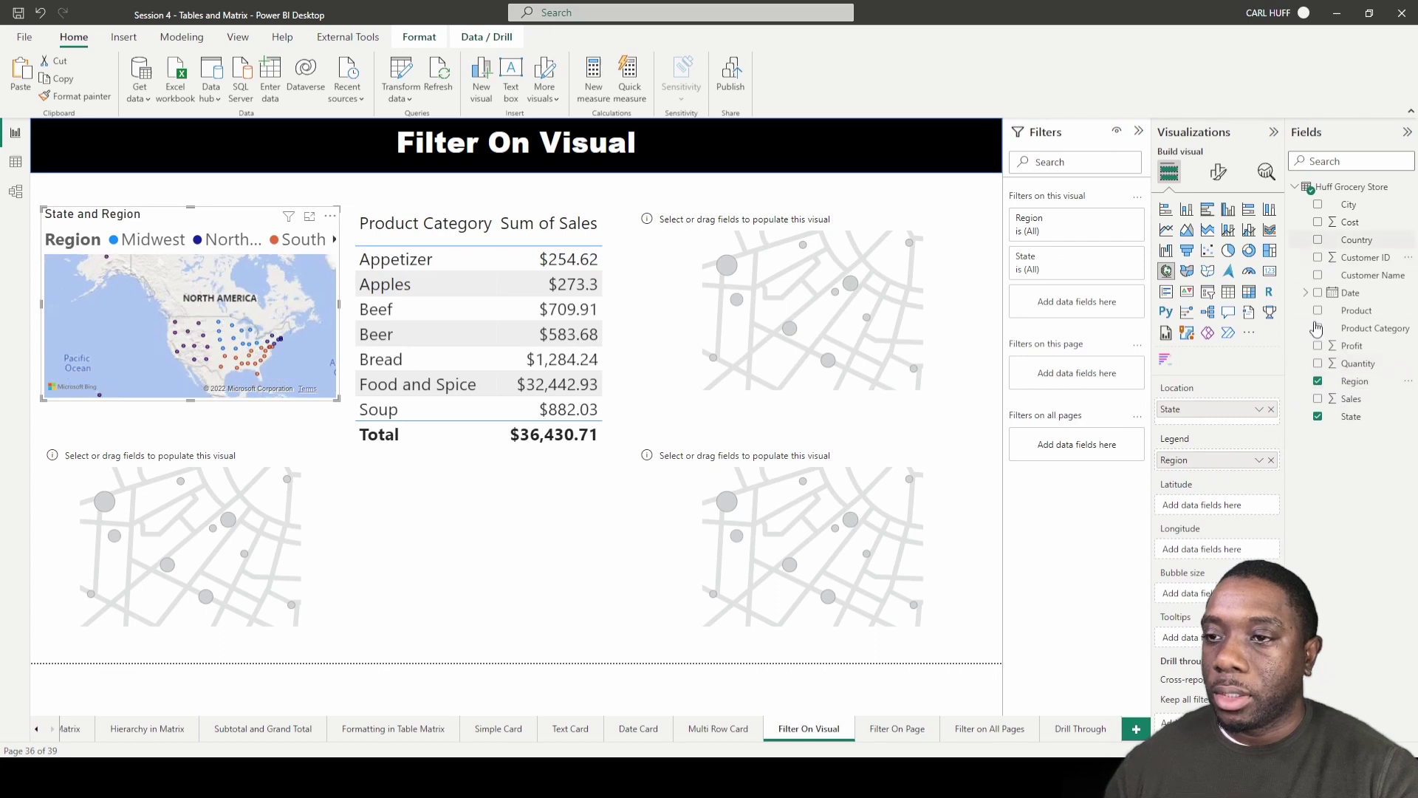
pyautogui.click(1319, 399)
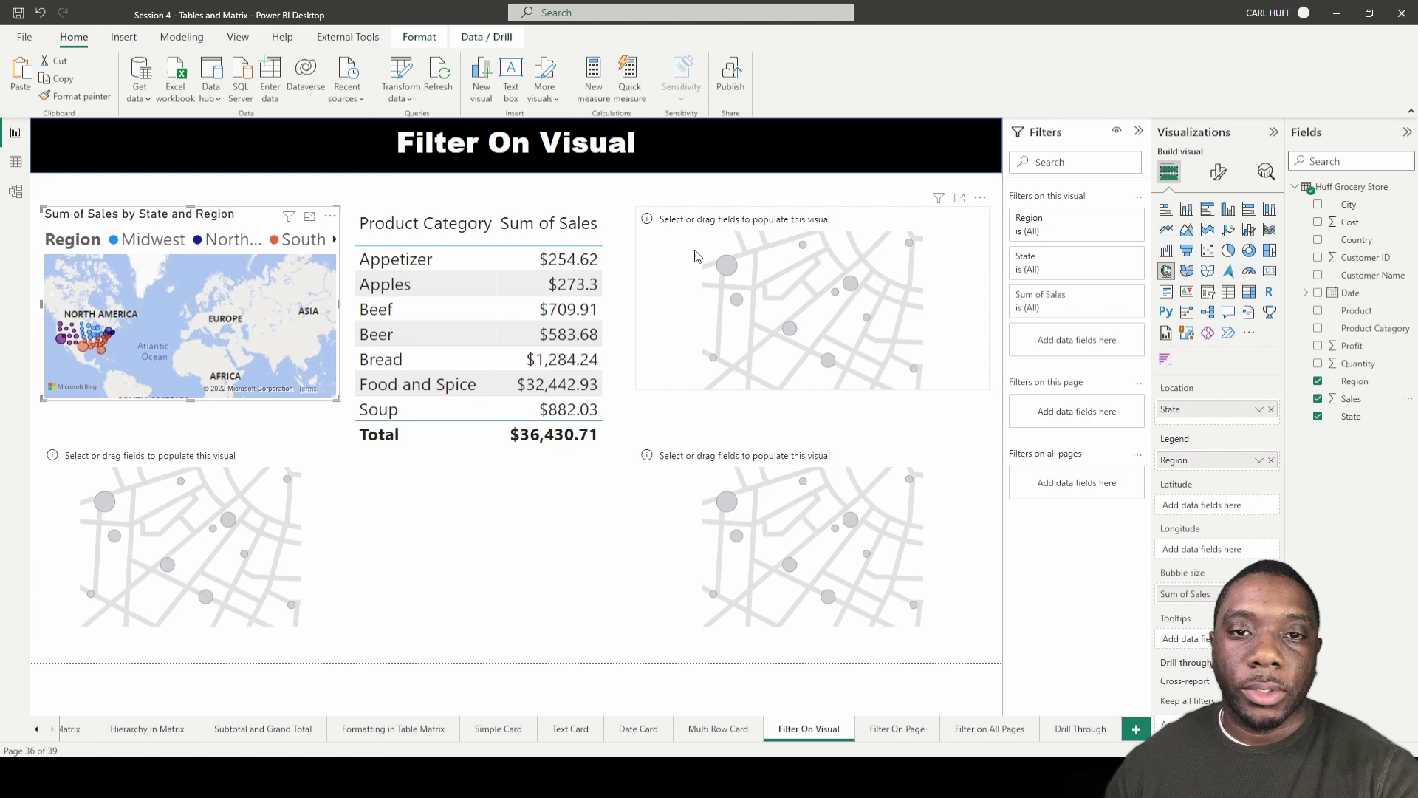
# - Delete the three empty map placeholders at top-right, bottom-right and bottom-left
pyautogui.click(761, 267)
pyautogui.press('Delete')
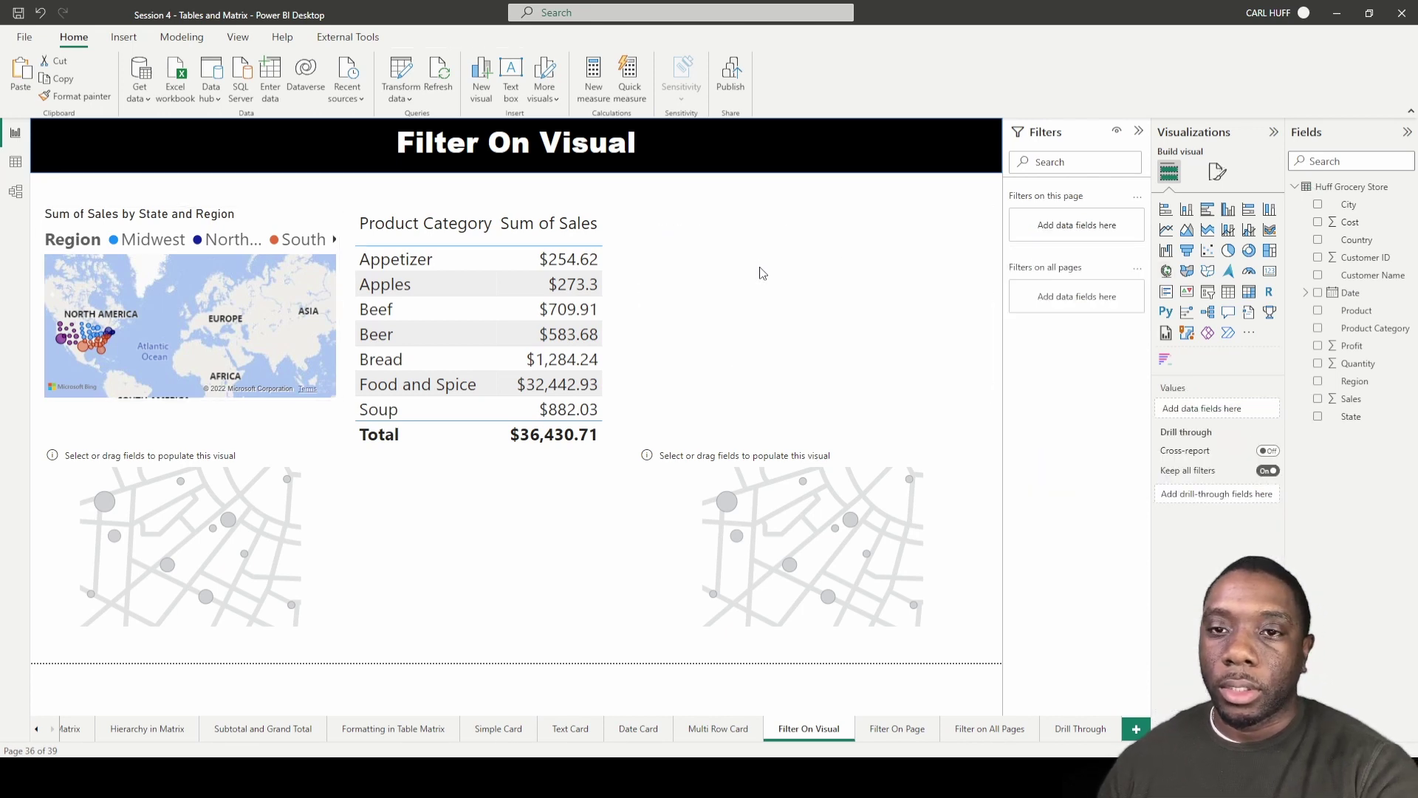
pyautogui.click(695, 487)
pyautogui.press('Delete')
pyautogui.click(231, 518)
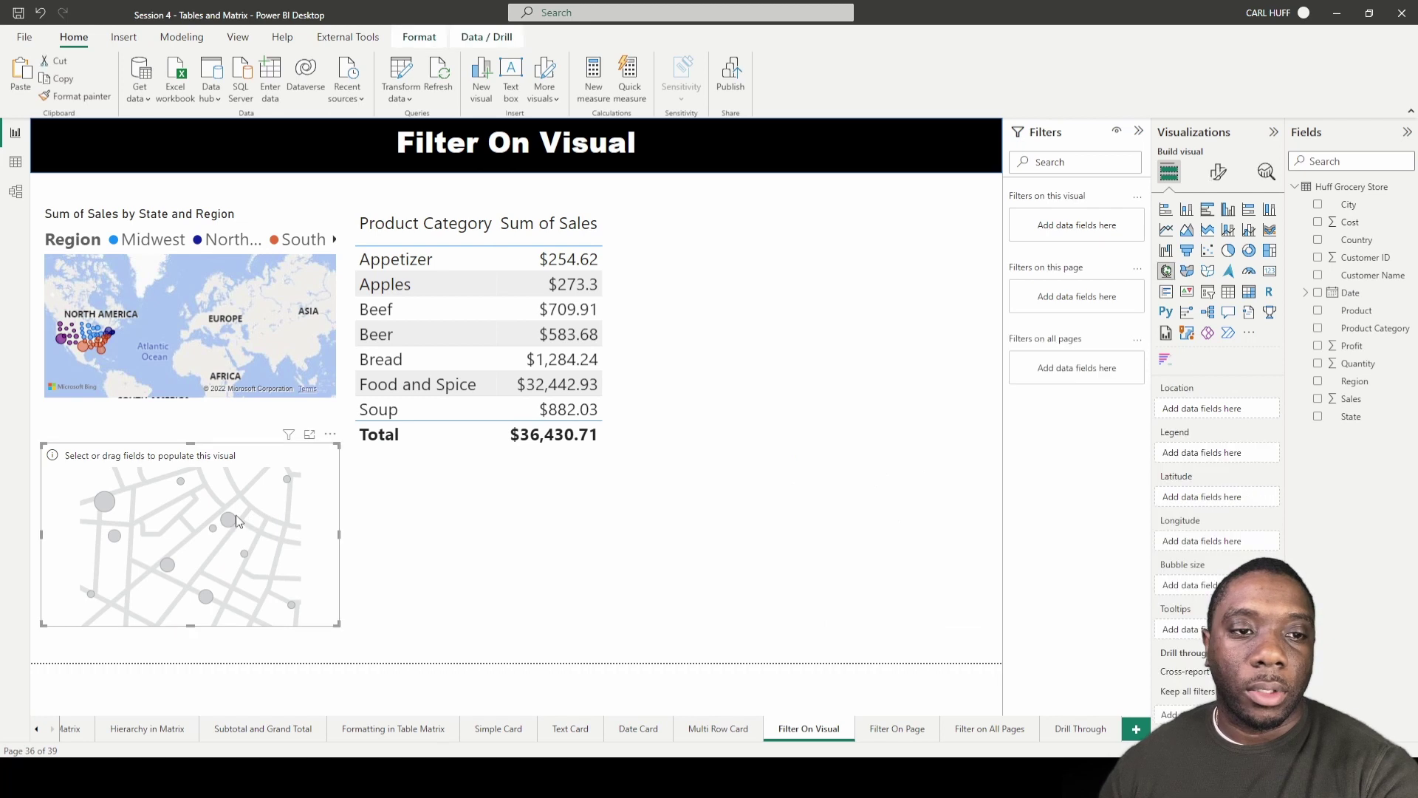
pyautogui.press('Delete')
# - Copy the Region map three times, placing copies top-right, bottom-left and below the table
pyautogui.click(229, 278)
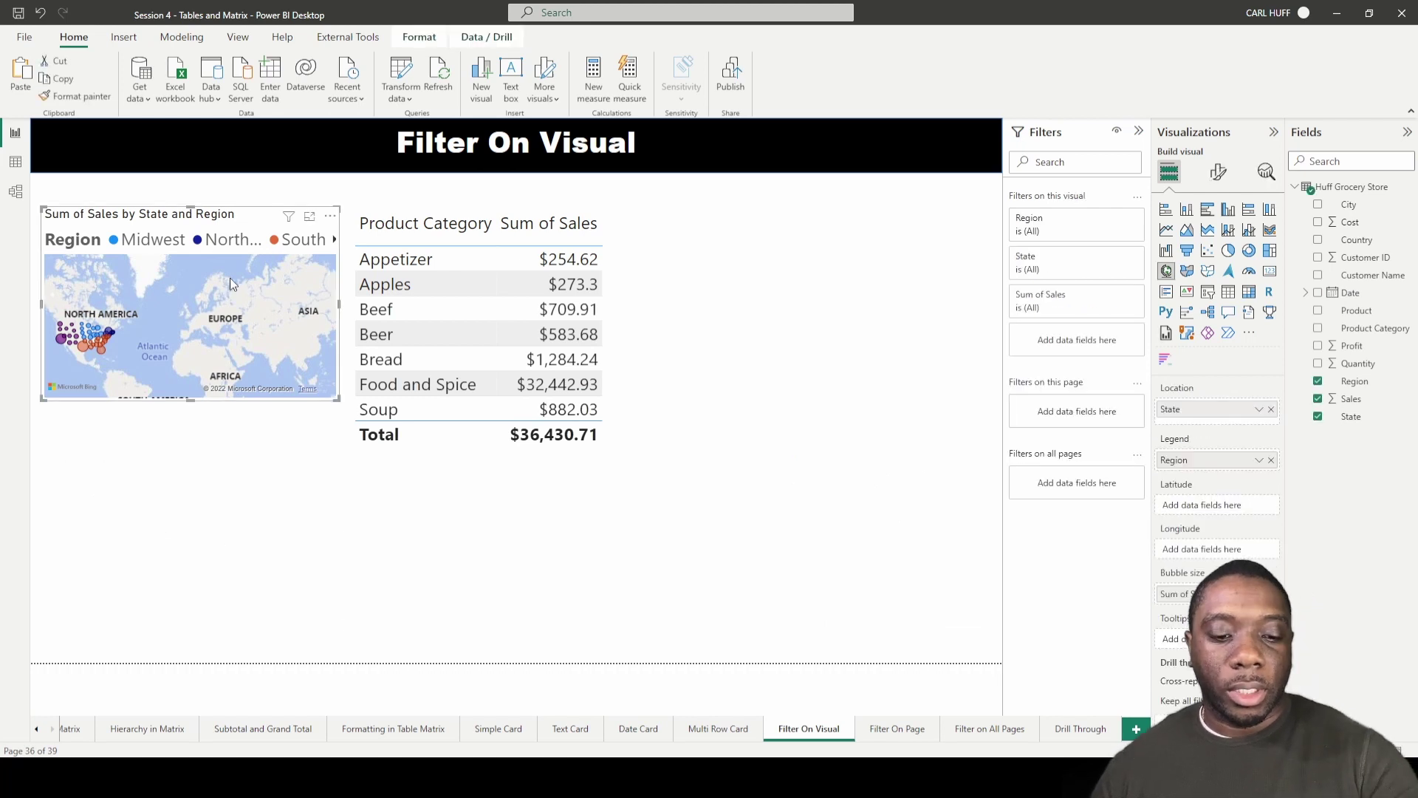
pyautogui.hotkey('ctrl', 'c')
pyautogui.hotkey('ctrl', 'v')
pyautogui.moveTo(222, 229); pyautogui.dragTo(870, 215)
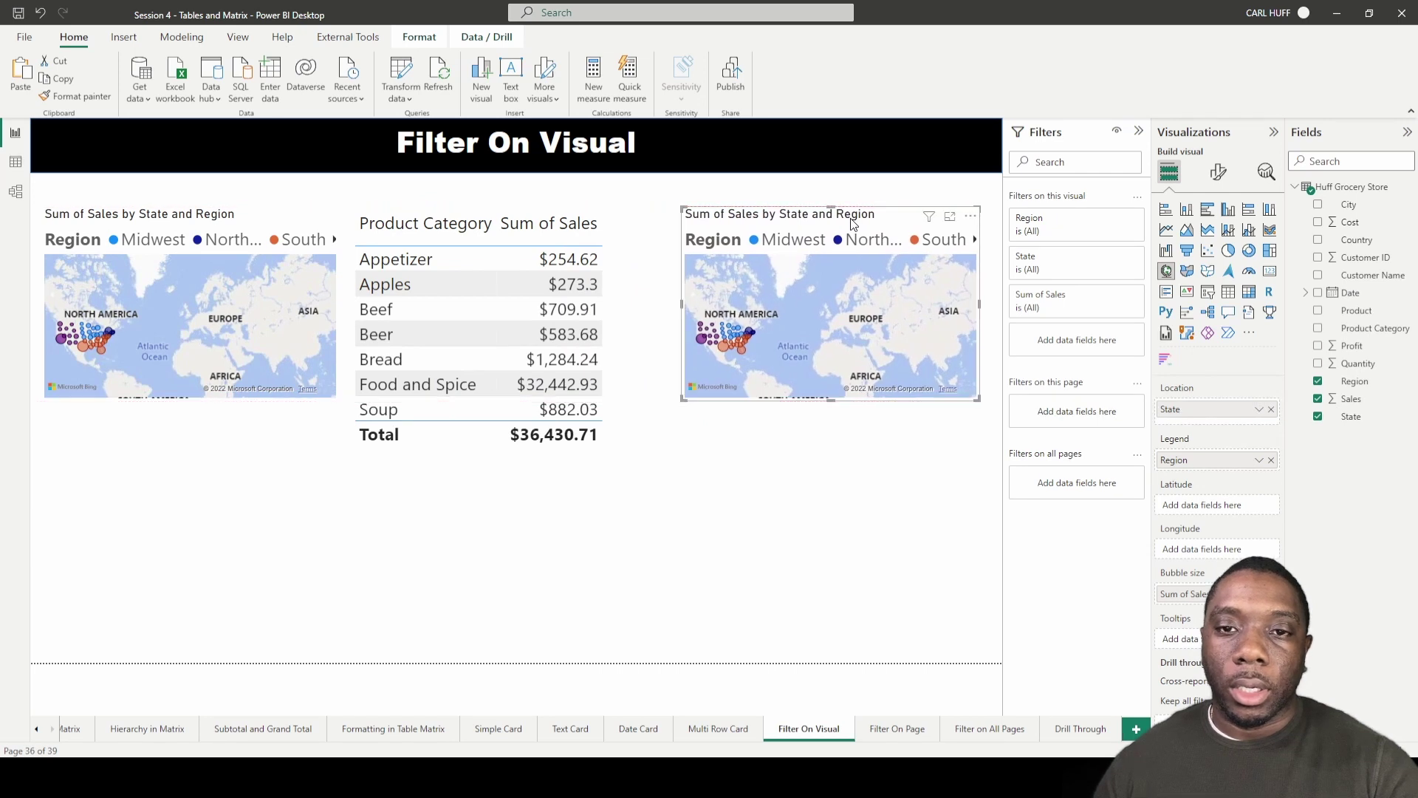
pyautogui.click(264, 269)
pyautogui.hotkey('ctrl', 'c')
pyautogui.hotkey('ctrl', 'v')
pyautogui.moveTo(264, 269); pyautogui.dragTo(244, 480)
pyautogui.click(193, 257)
pyautogui.hotkey('ctrl', 'c')
pyautogui.hotkey('ctrl', 'v')
pyautogui.moveTo(193, 257); pyautogui.dragTo(825, 480)
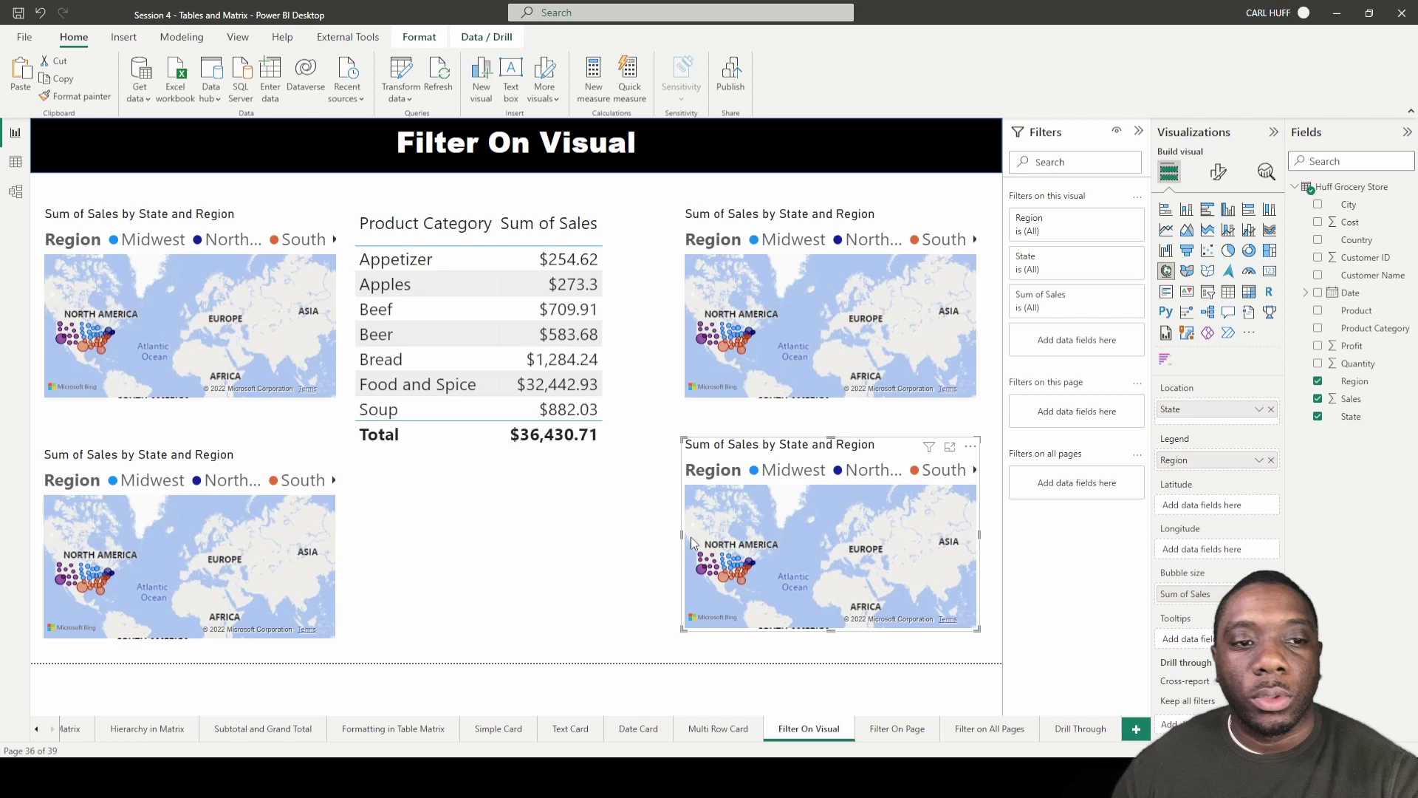
# - Add a visual-level Region filter to the top-left map showing only Midwest
pyautogui.click(191, 222)
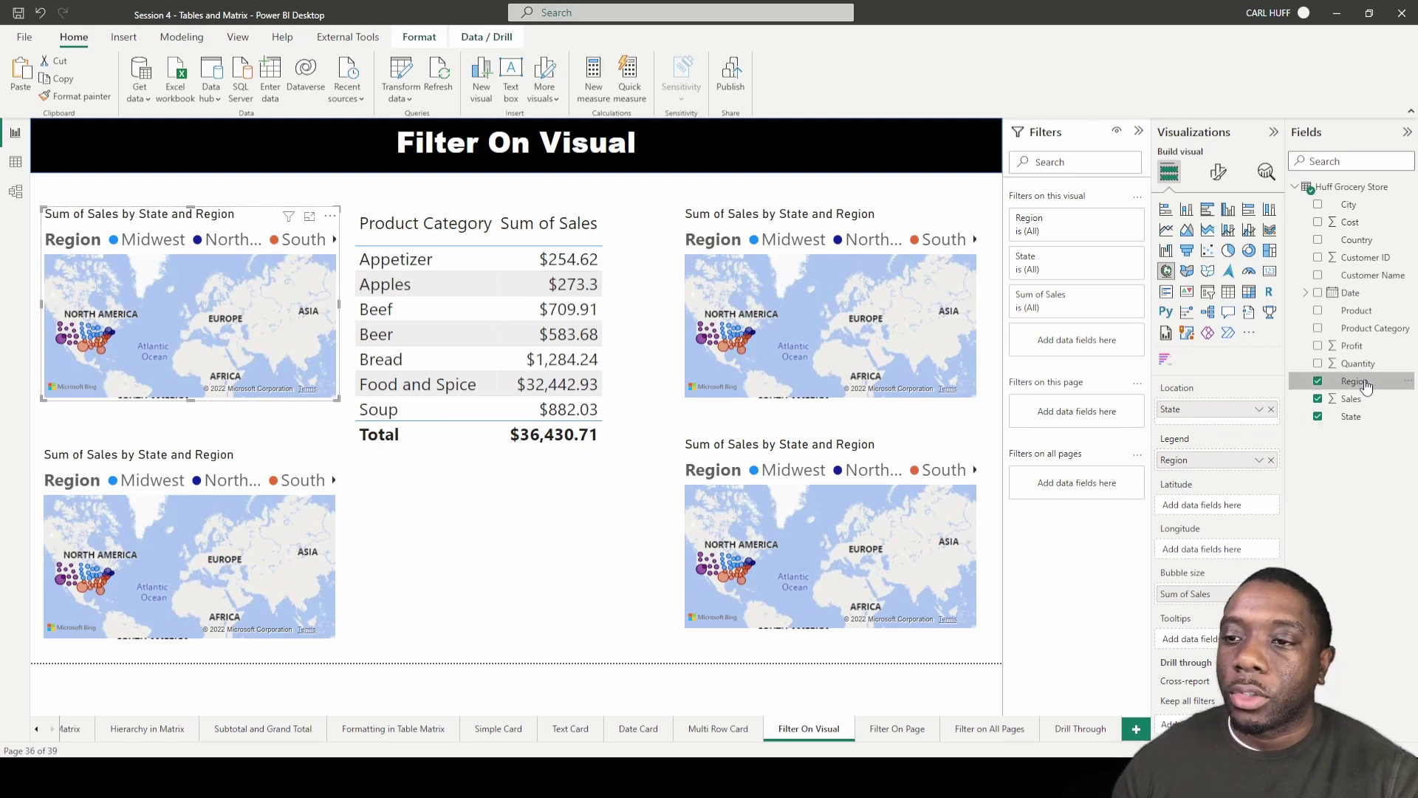
pyautogui.moveTo(1354, 381); pyautogui.dragTo(1092, 343)
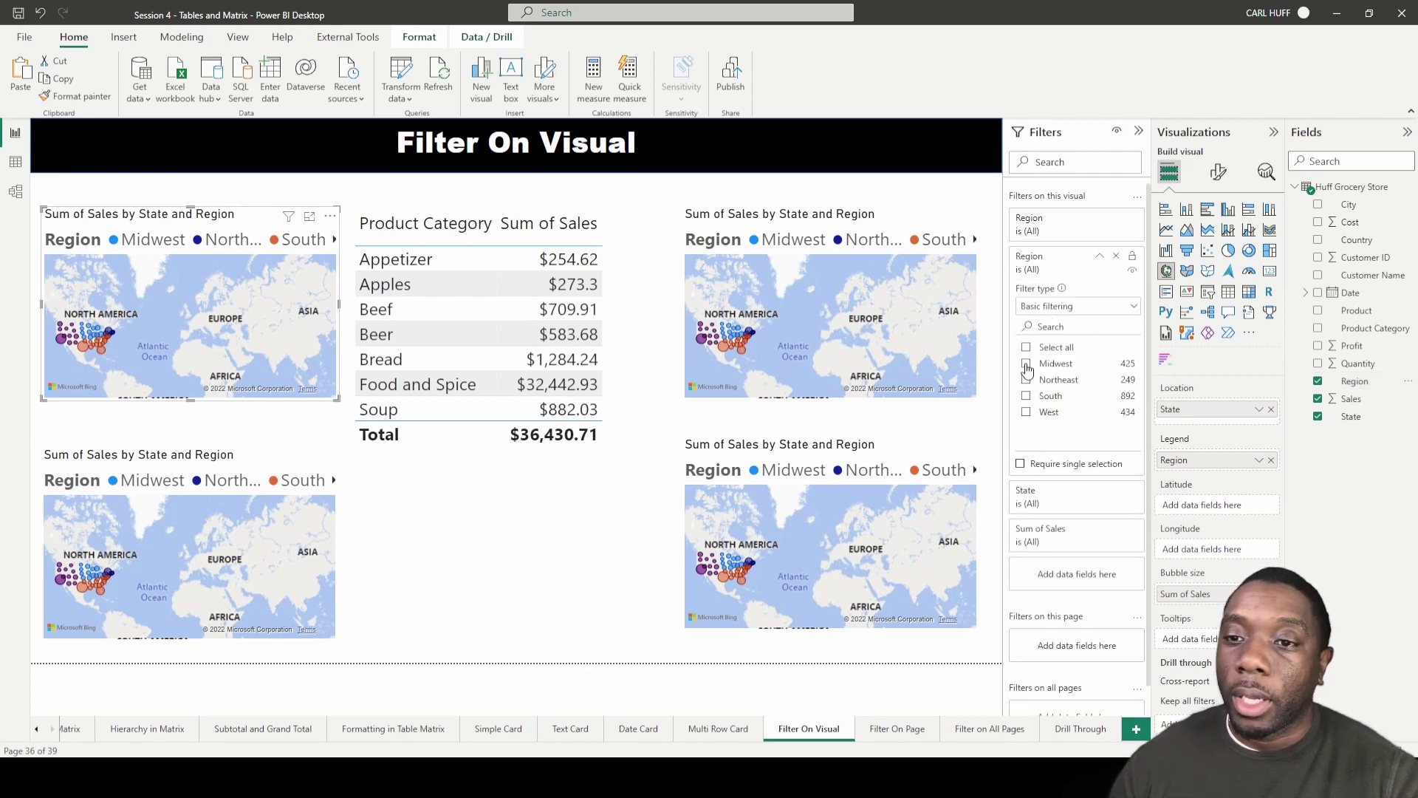
pyautogui.click(1026, 364)
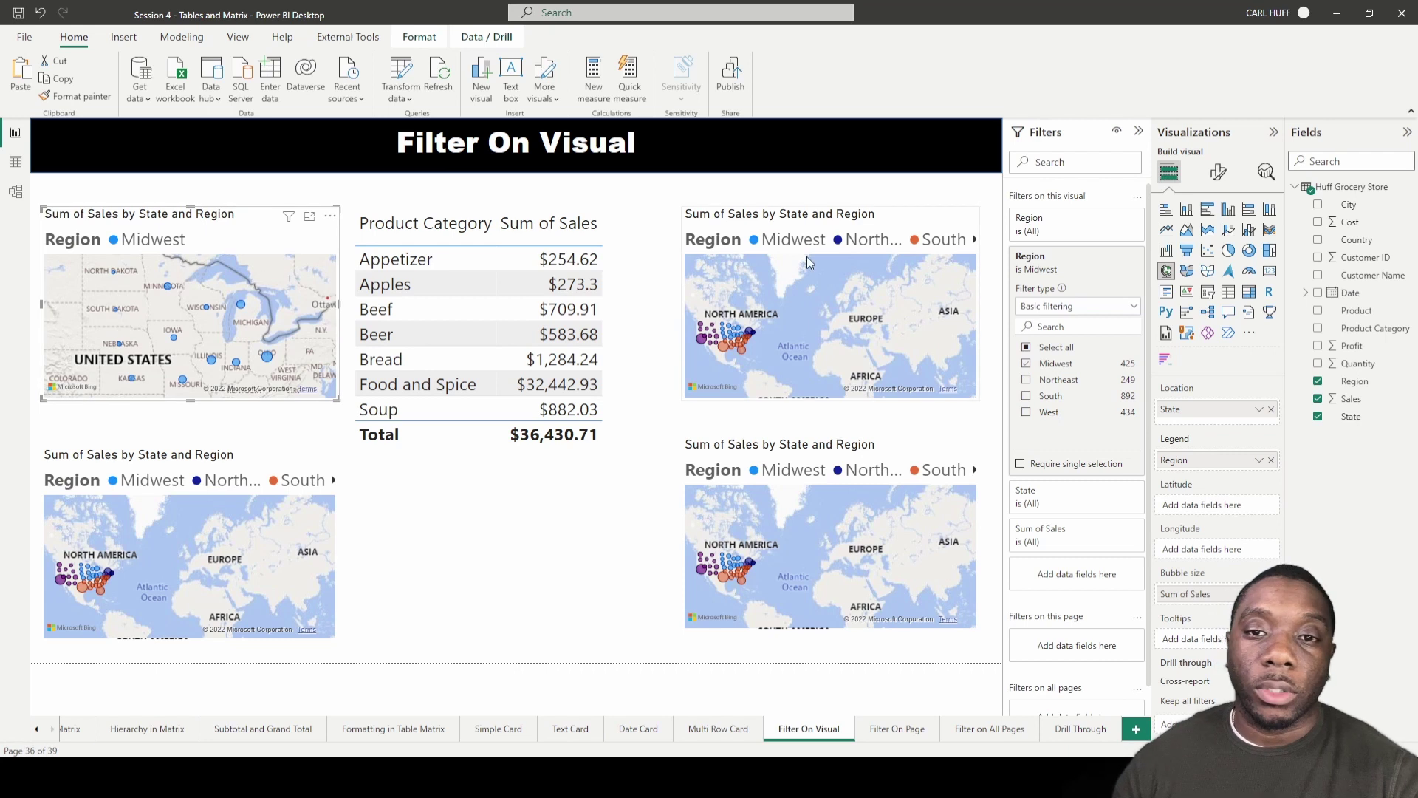
# - Filter the top-right map to the Northeast region with a visual-level Region filter
pyautogui.click(838, 220)
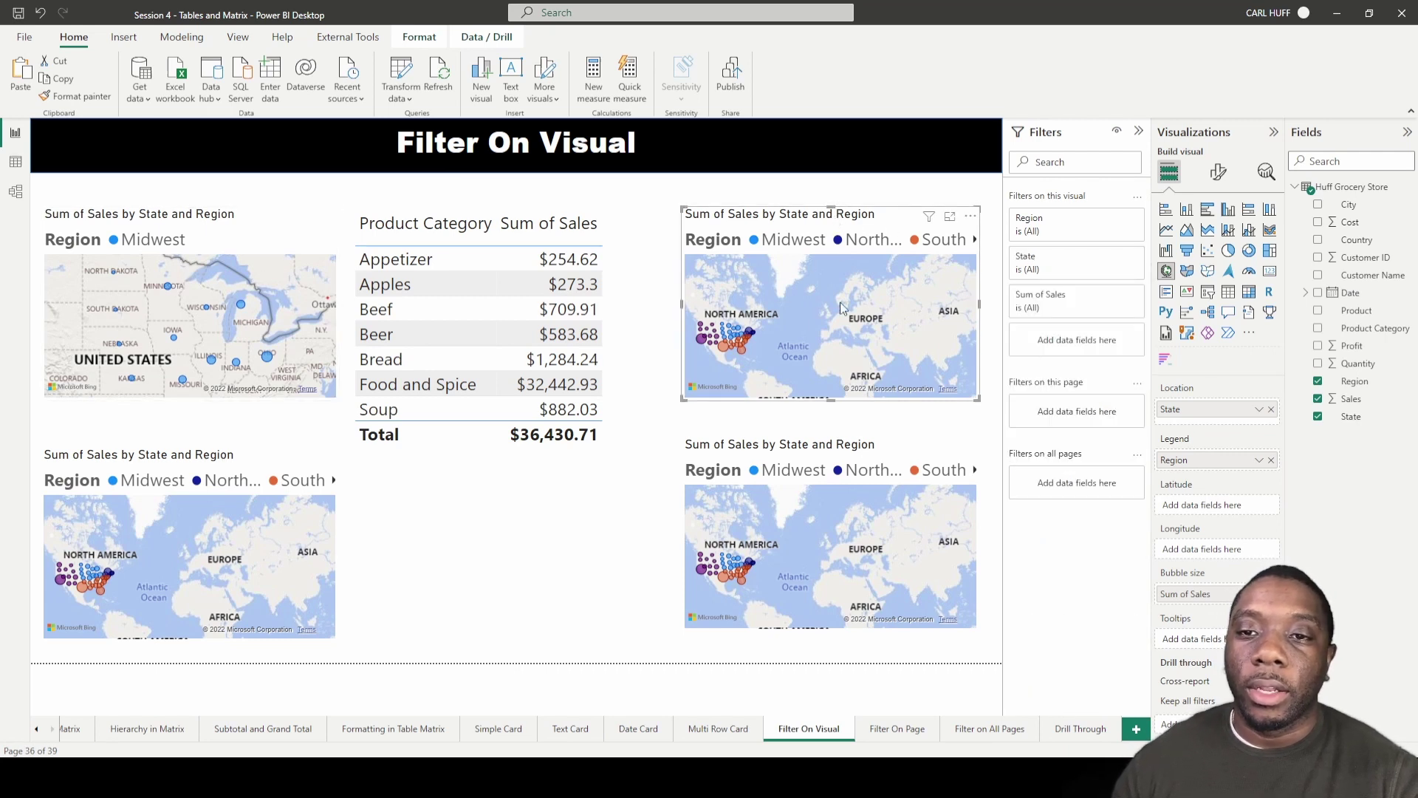
pyautogui.moveTo(1344, 380); pyautogui.dragTo(1069, 344)
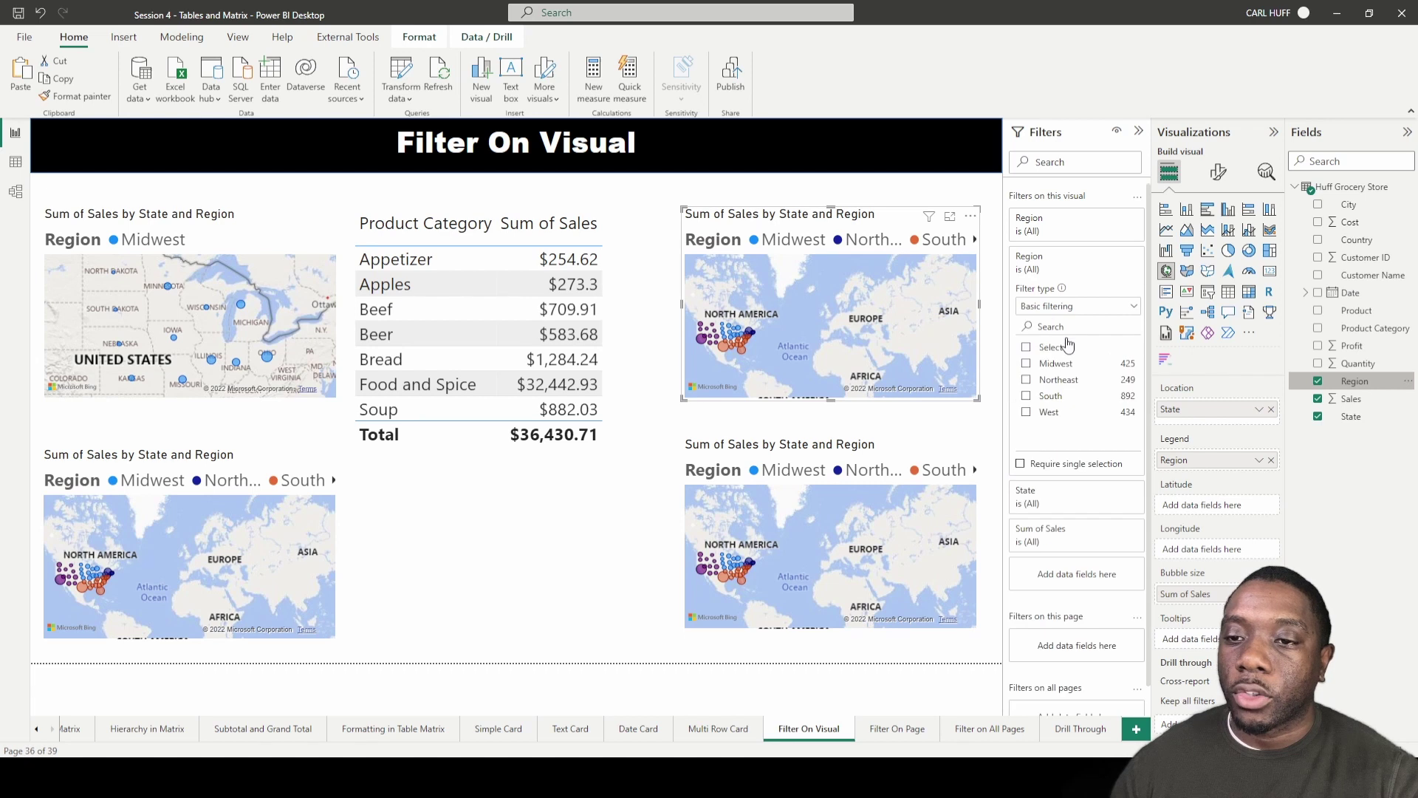
pyautogui.click(1026, 380)
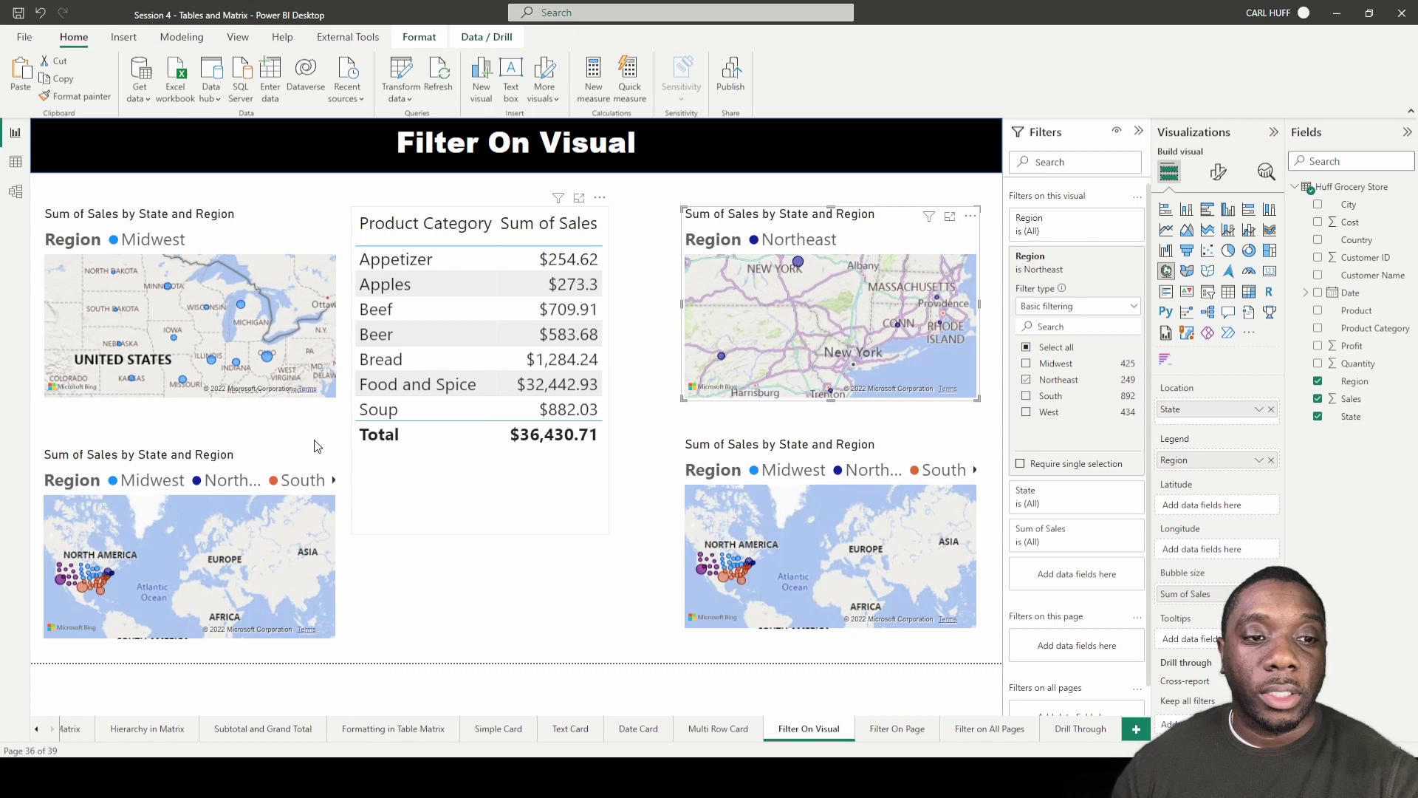
# - Filter the bottom-left map to the South region with a visual-level Region filter
pyautogui.click(239, 462)
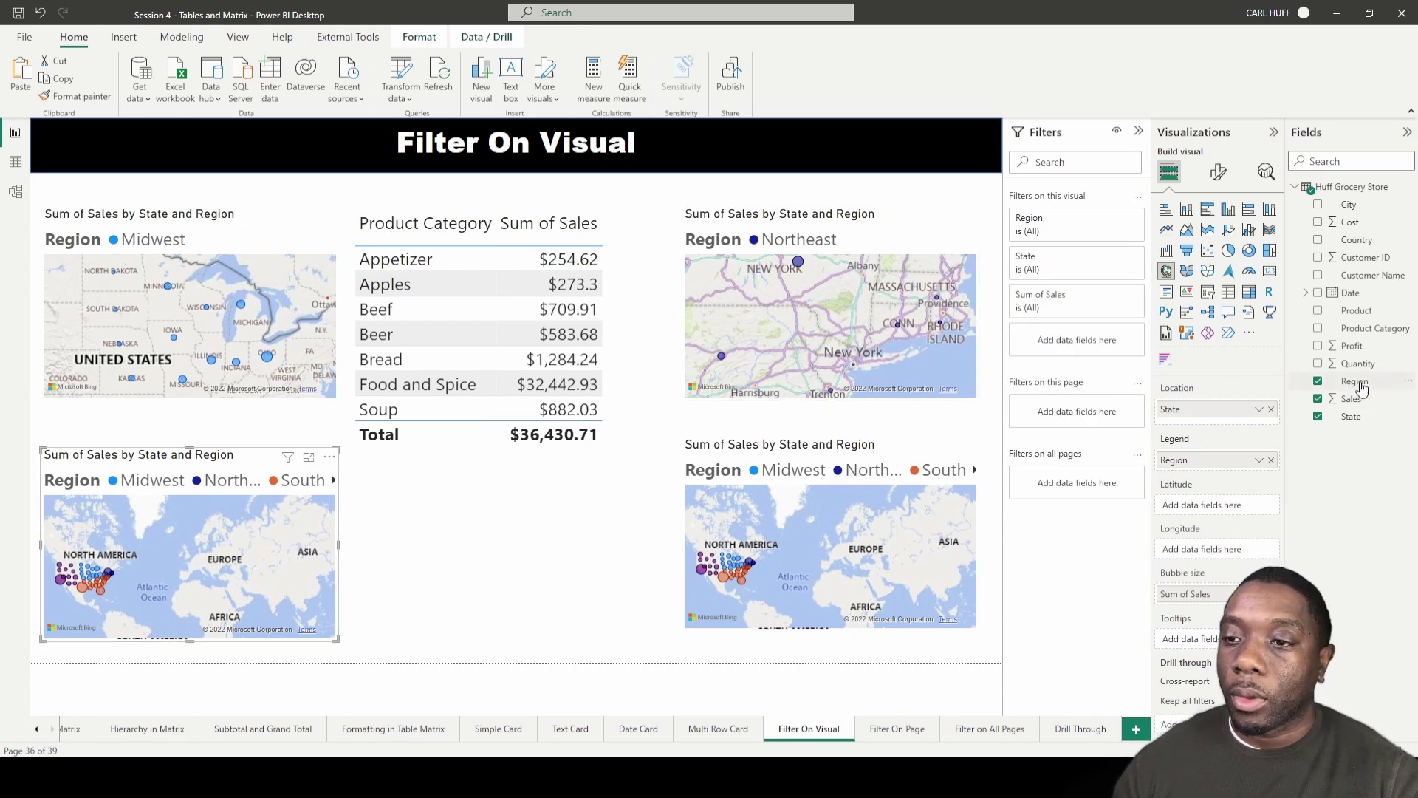
pyautogui.moveTo(1355, 384); pyautogui.dragTo(1076, 342)
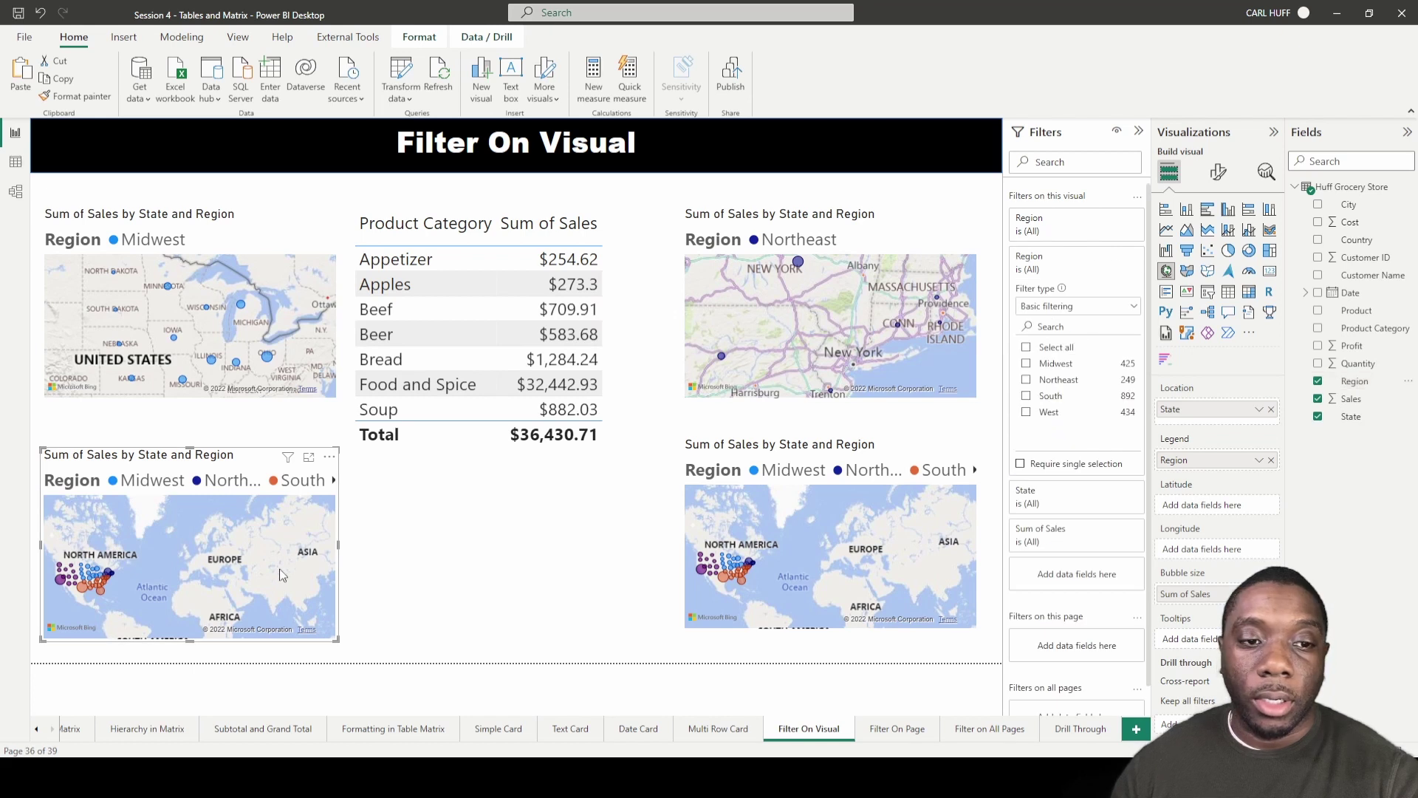
pyautogui.click(1029, 397)
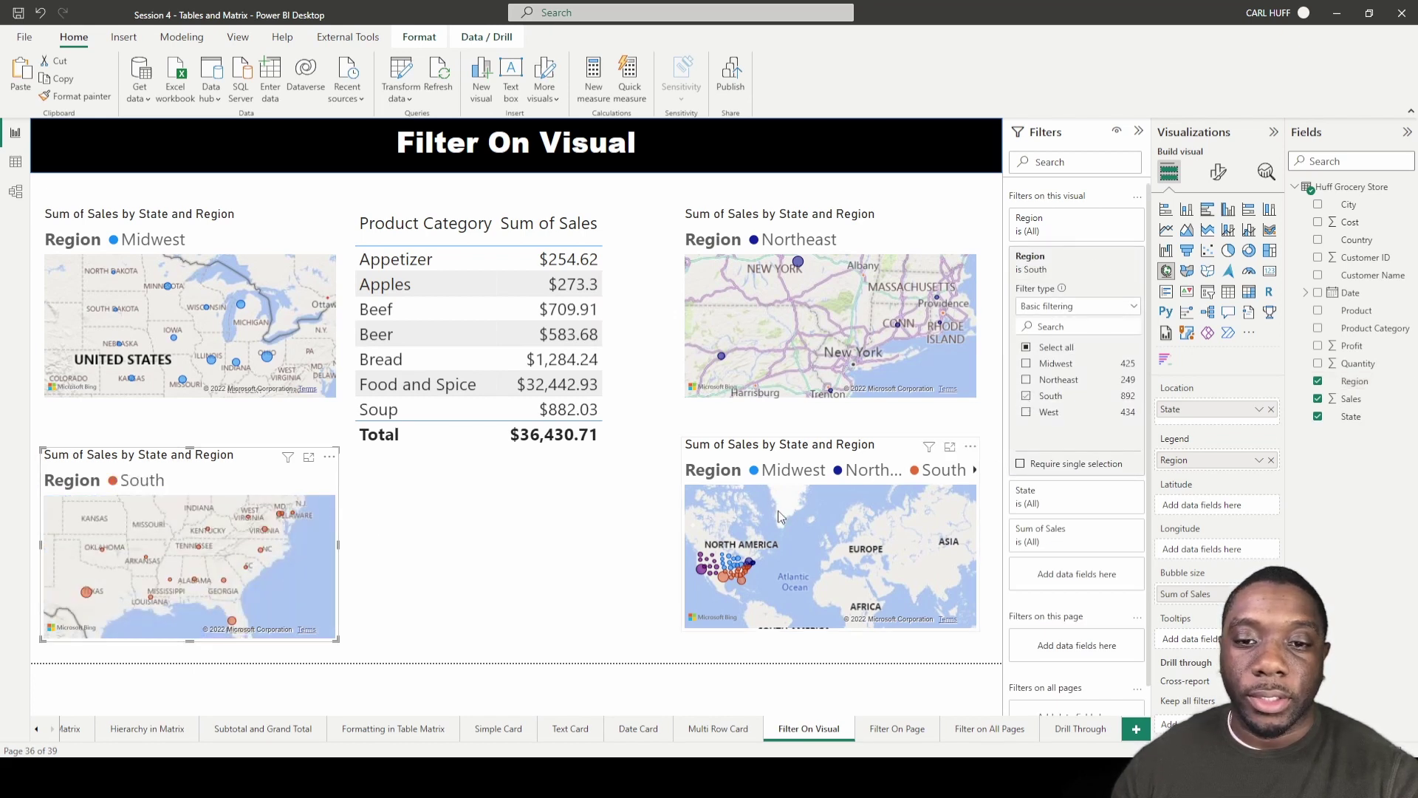
pyautogui.click(805, 450)
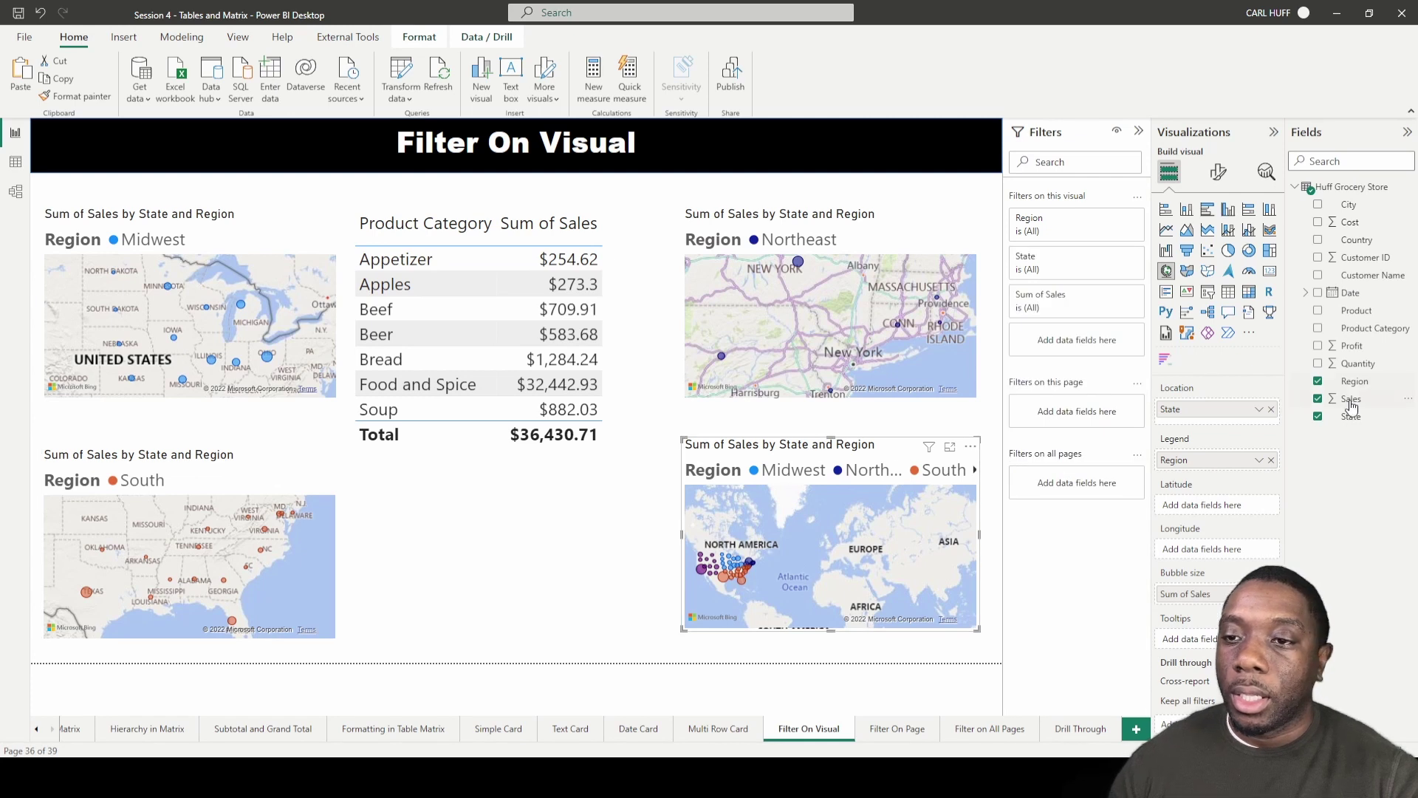
# - Add a visual-level Region filter to the bottom-right map showing only West
pyautogui.moveTo(1351, 380); pyautogui.dragTo(1056, 343)
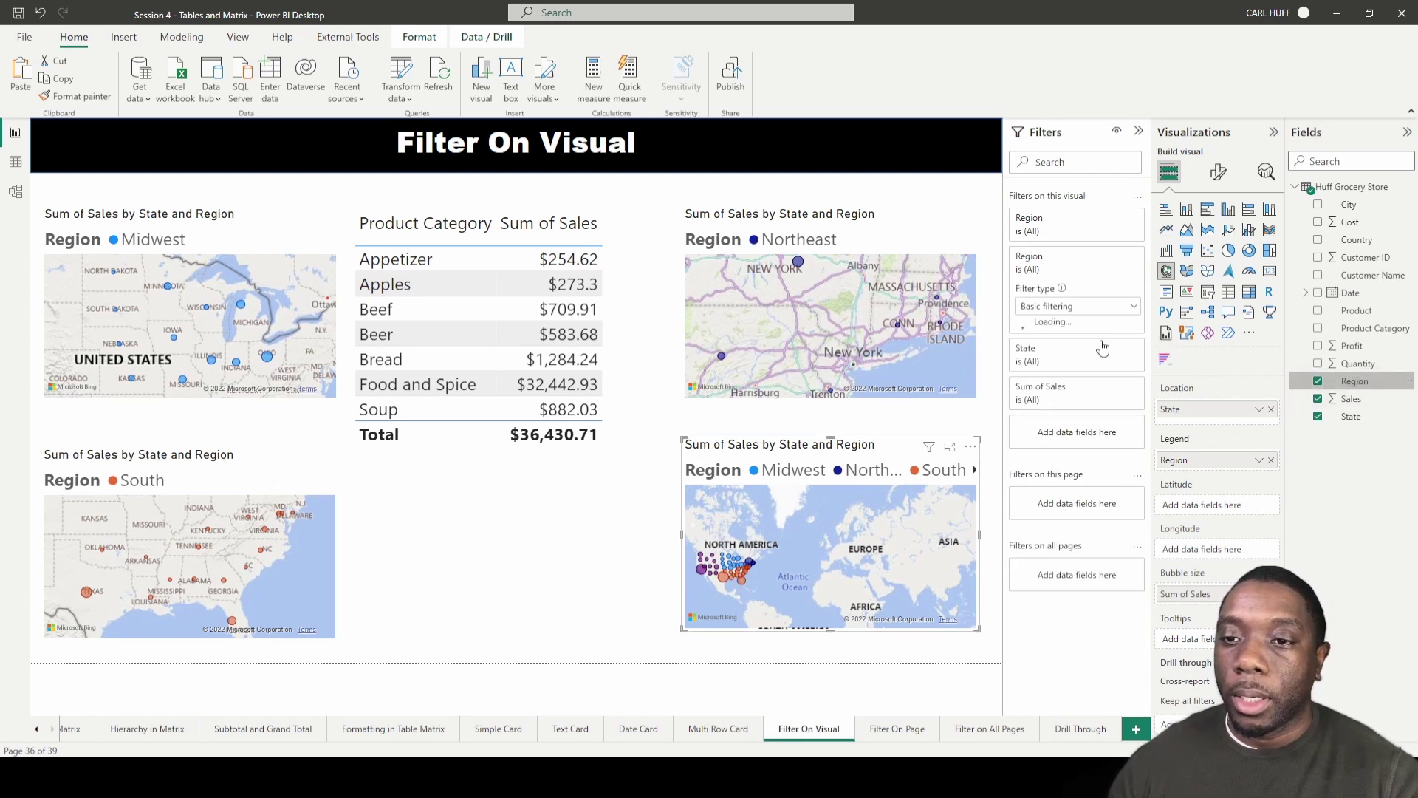
pyautogui.click(1026, 413)
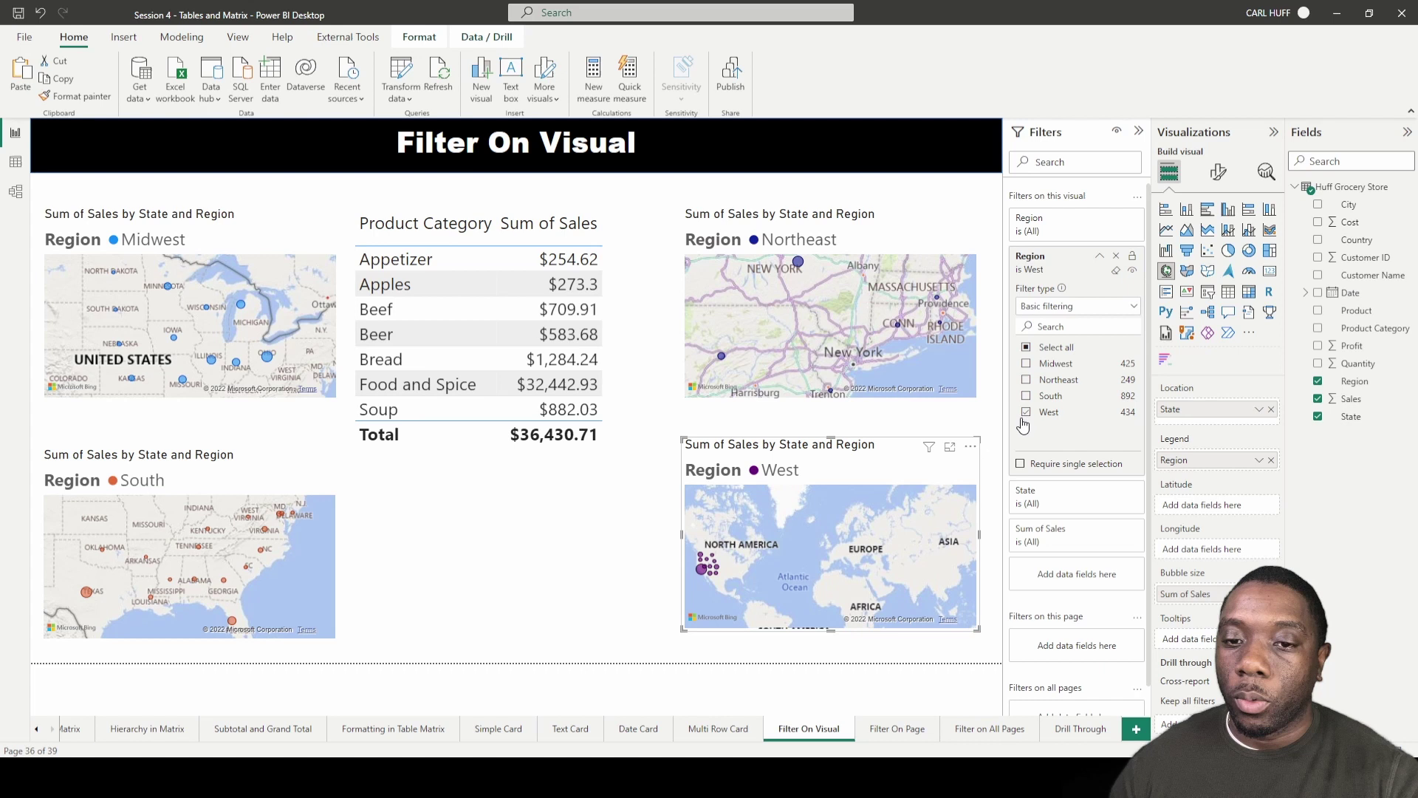
# - Cross-filter the maps by selecting Appetizer, Apples, Beef, Beer, then Bread in the table
pyautogui.click(421, 268)
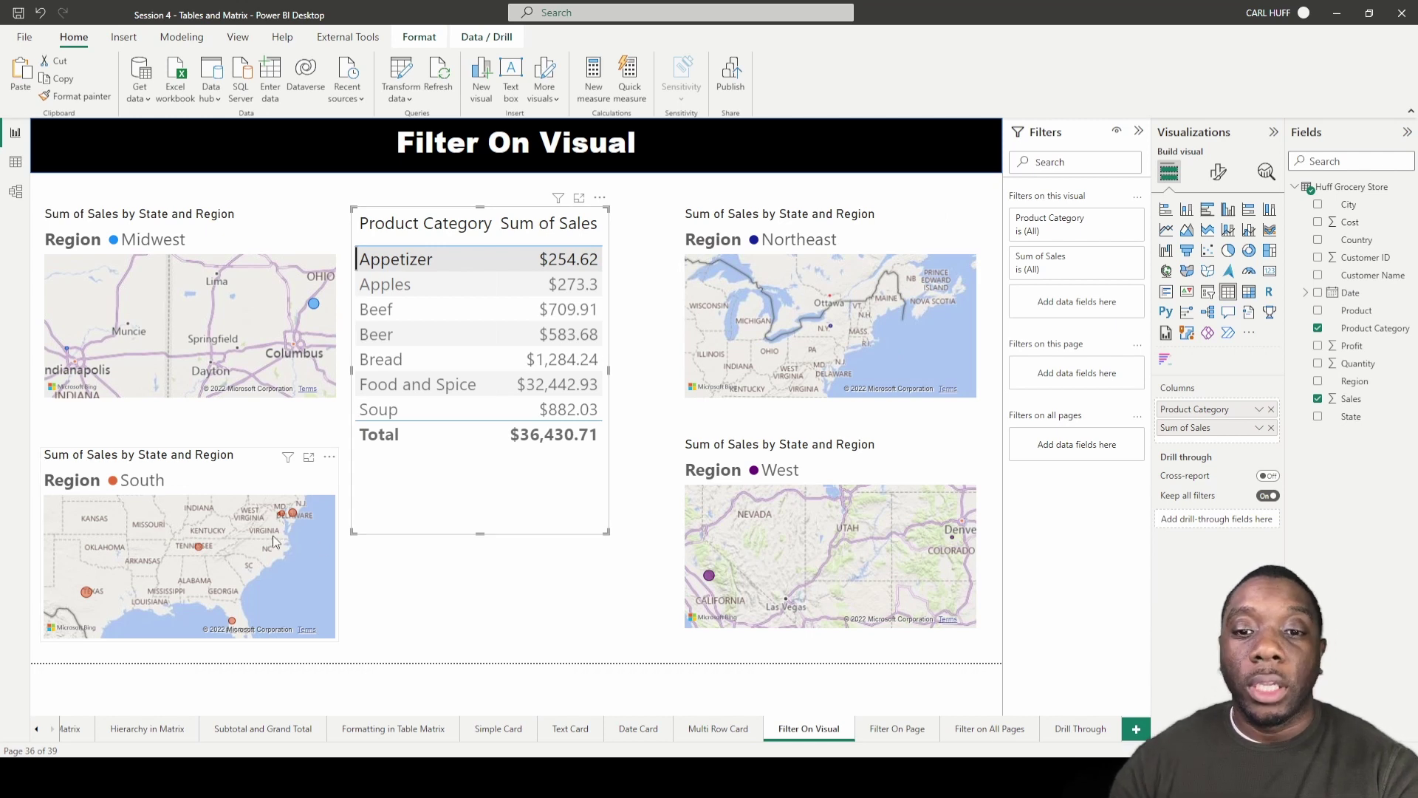
pyautogui.click(446, 282)
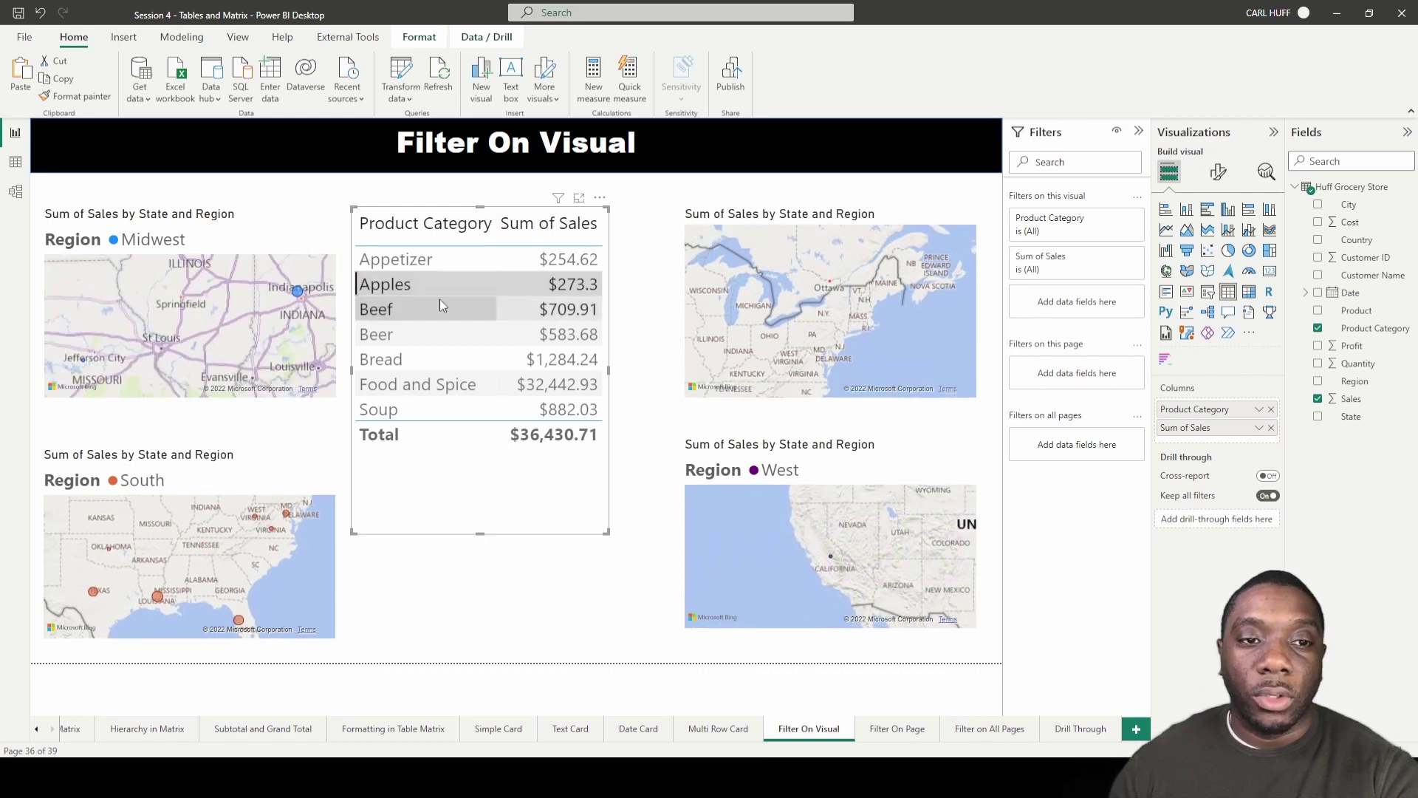
pyautogui.click(438, 306)
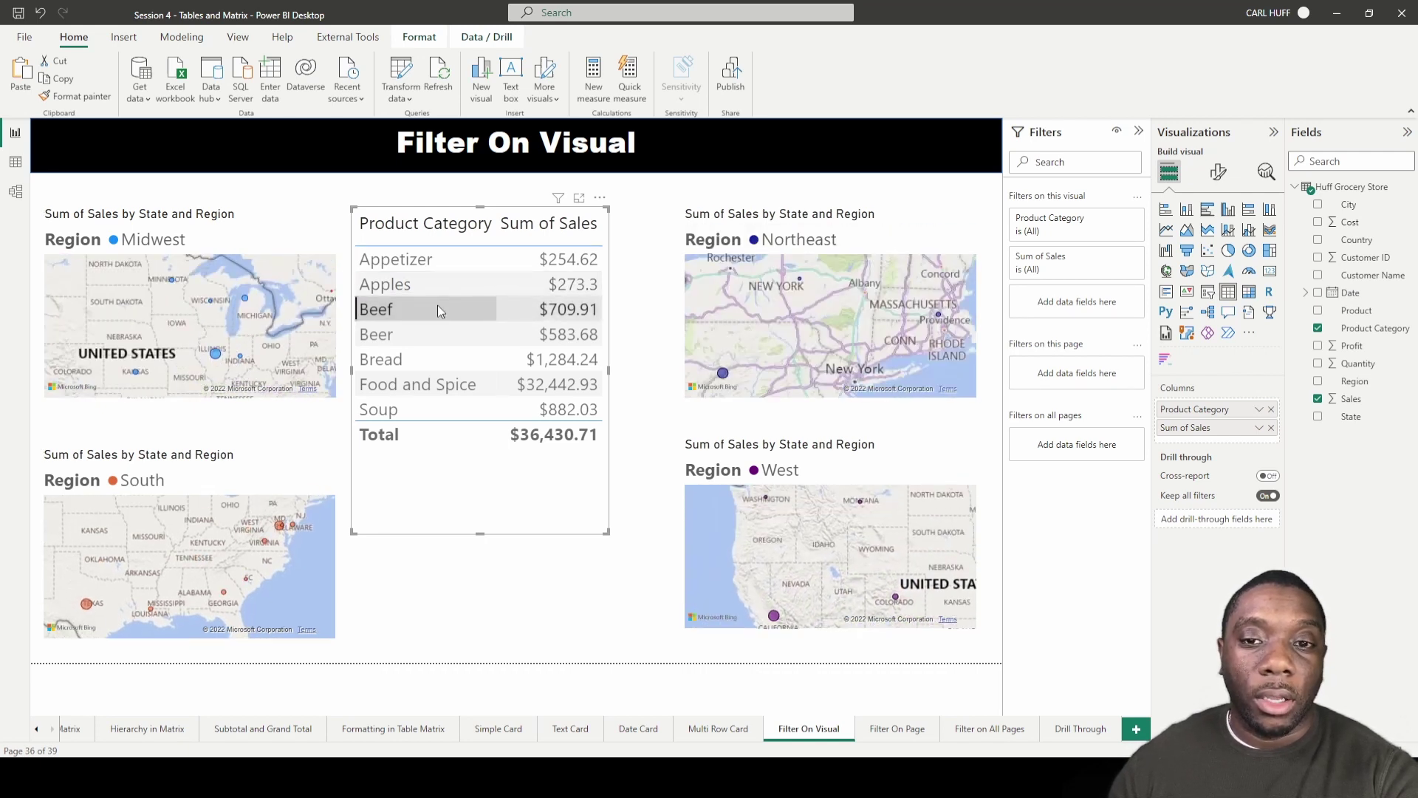
pyautogui.click(431, 335)
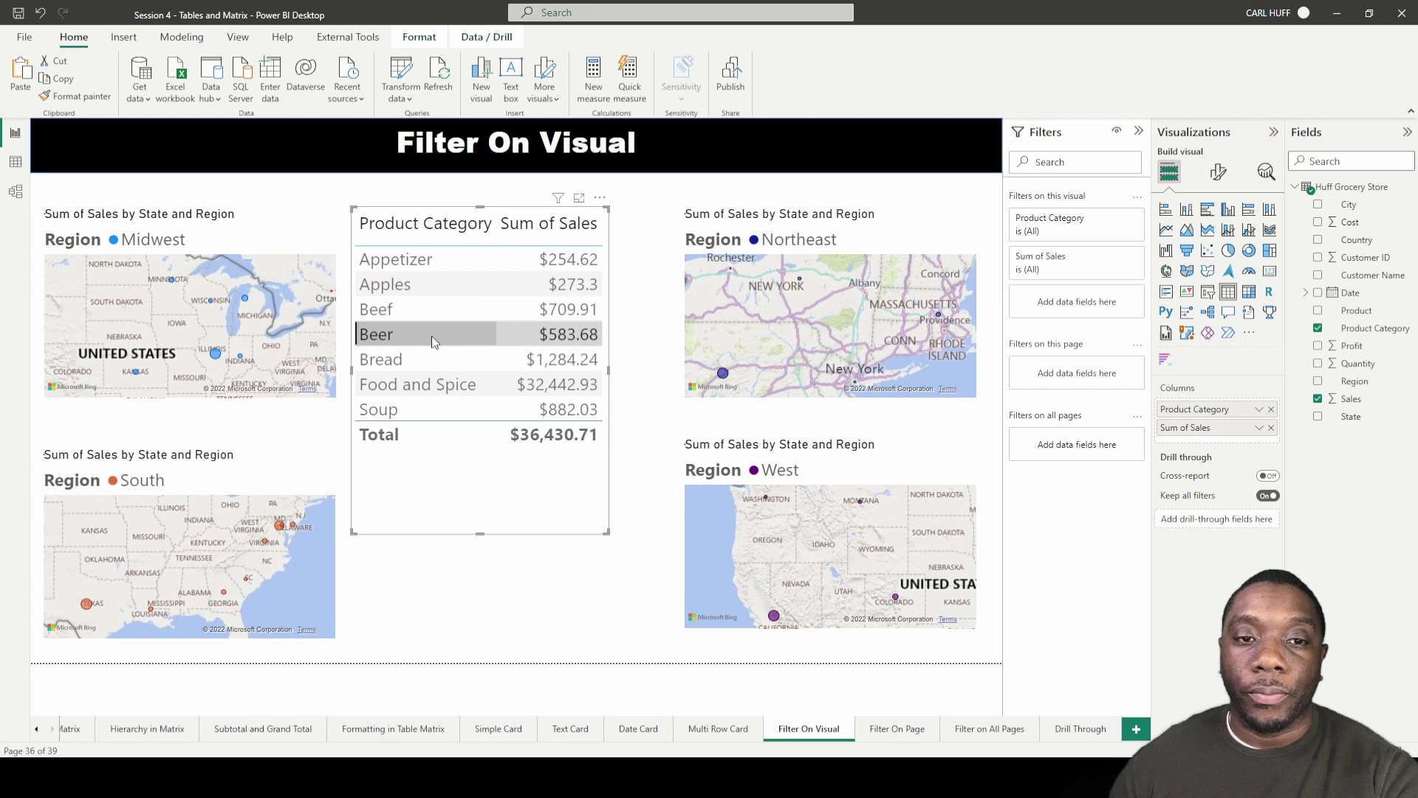
pyautogui.click(420, 367)
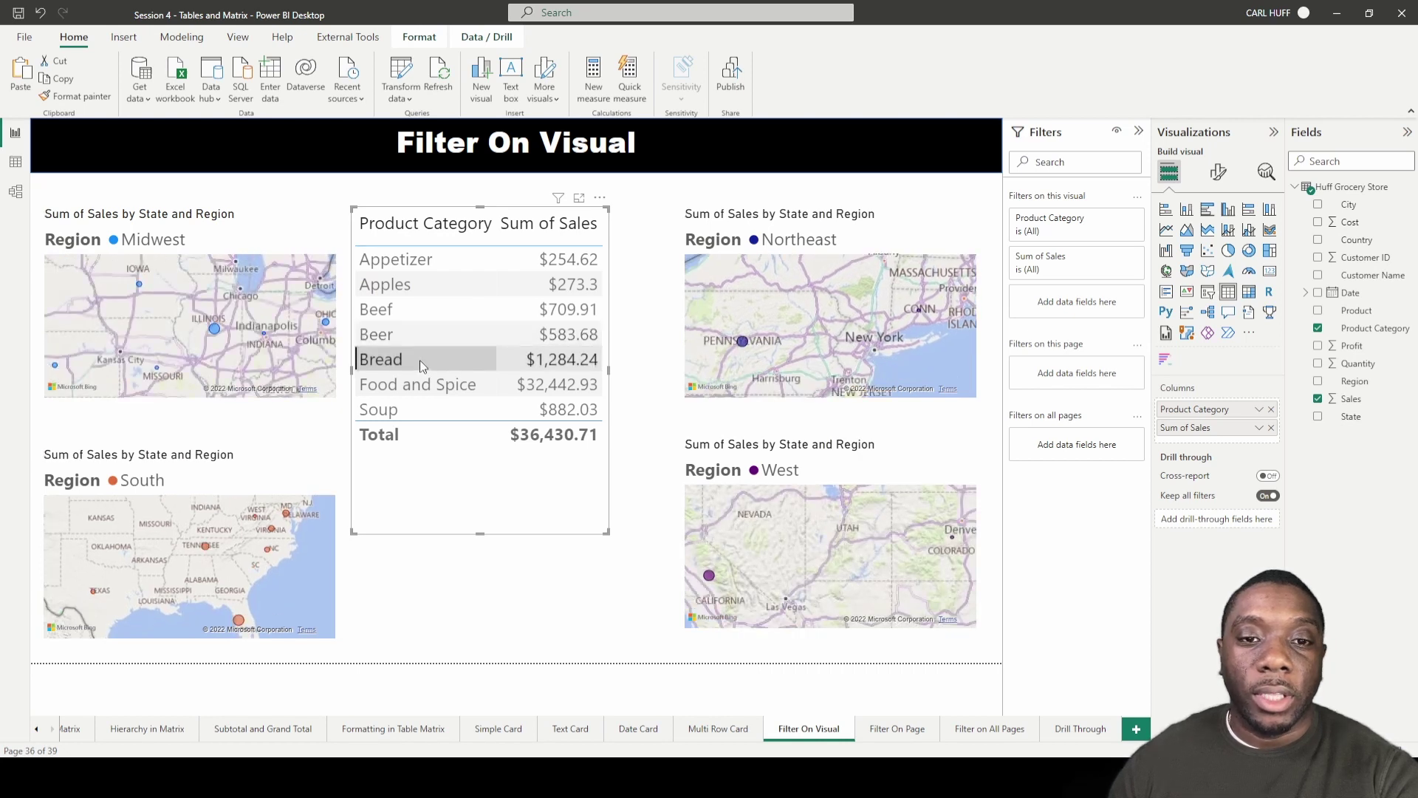